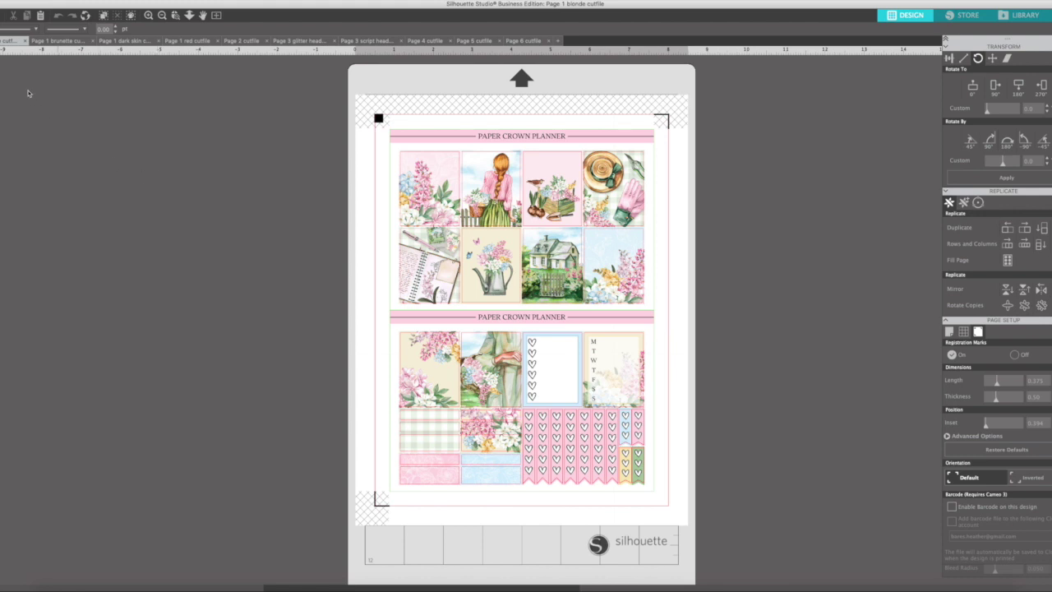
Compare the blonde, brunette, dark skin and red versions of the Page 1 cutfile, returning to the blonde one
scroll(521, 313, "down", 1)
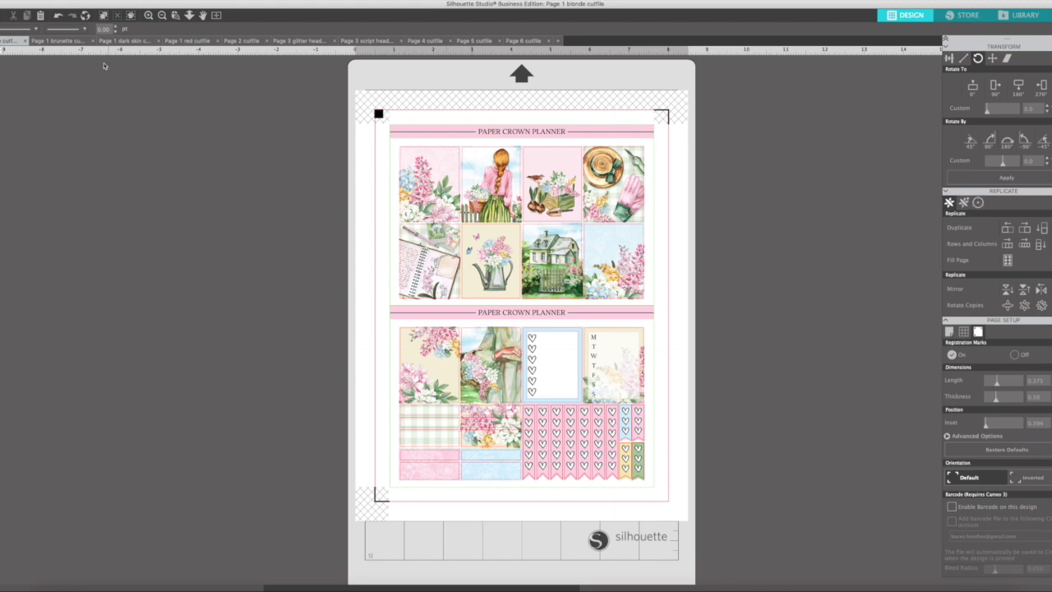
left_click(73, 44)
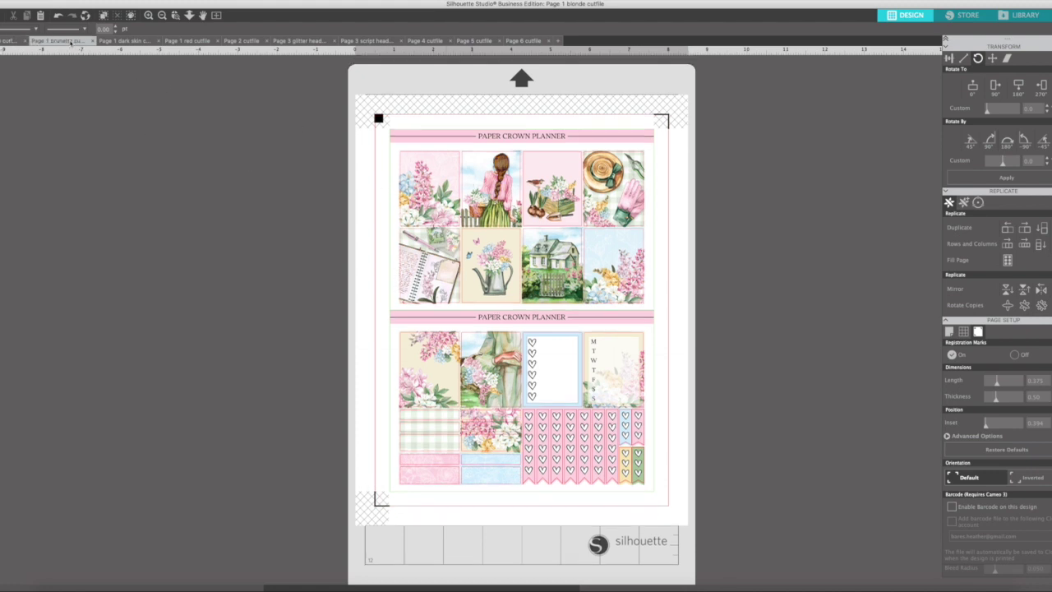
left_click(133, 43)
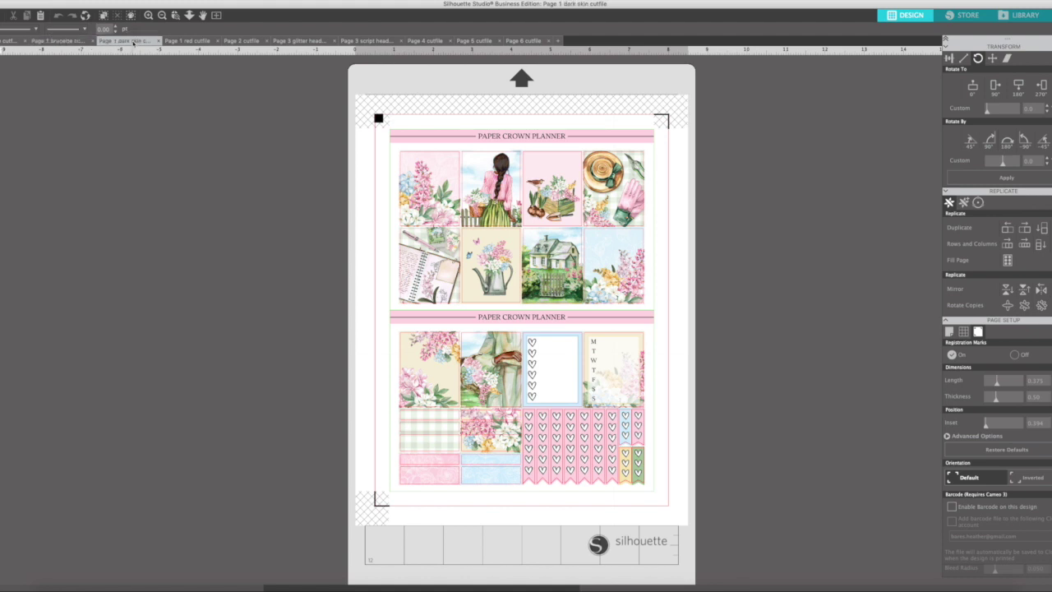
left_click(182, 43)
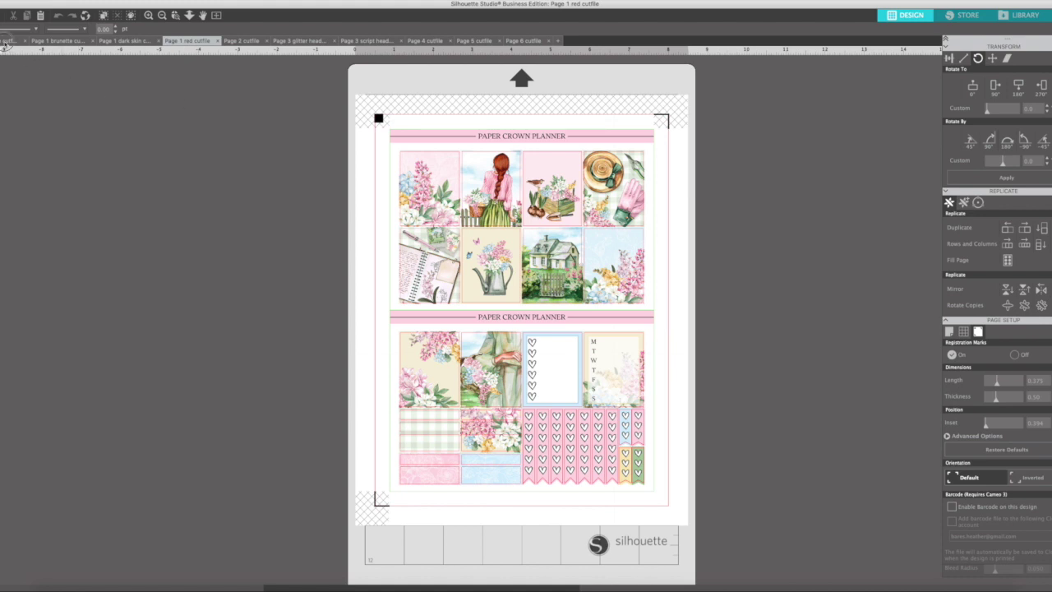
left_click(6, 40)
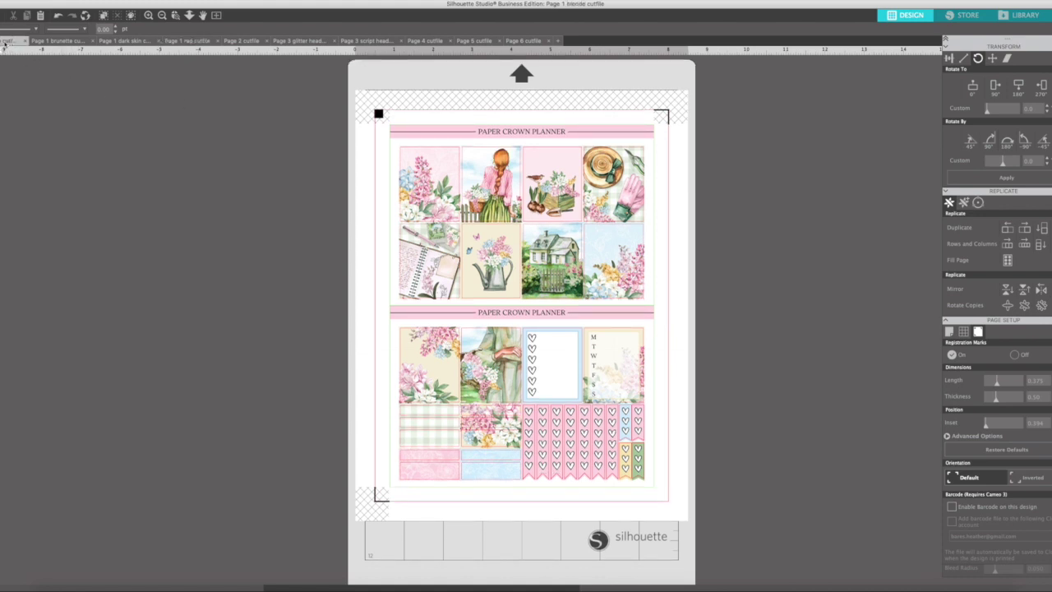
Close the brunette, dark skin and red Page 1 cutfiles and return to the blonde version
left_click(92, 42)
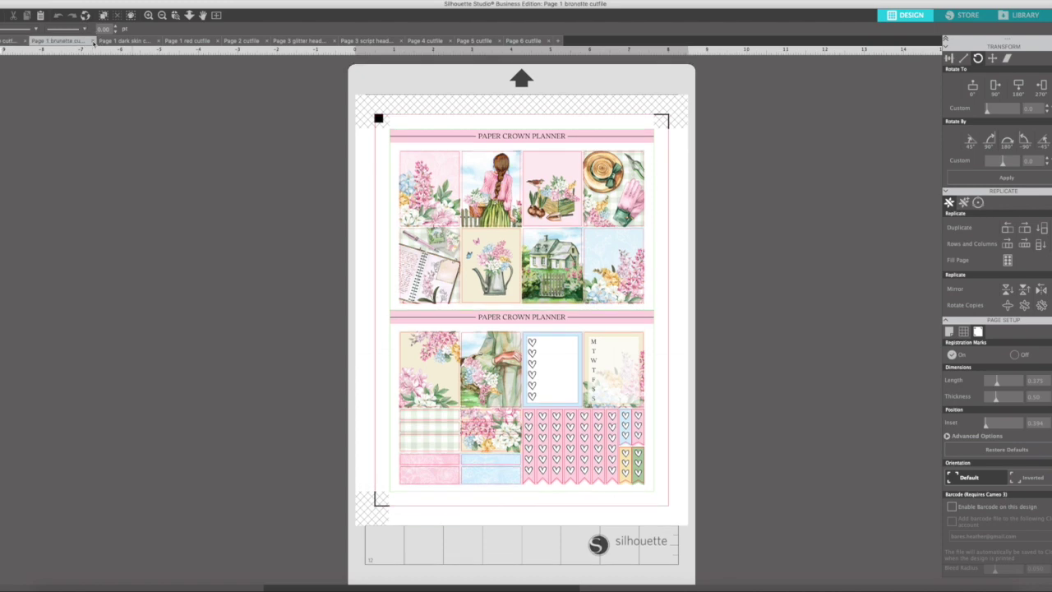
left_click(93, 41)
left_click(88, 42)
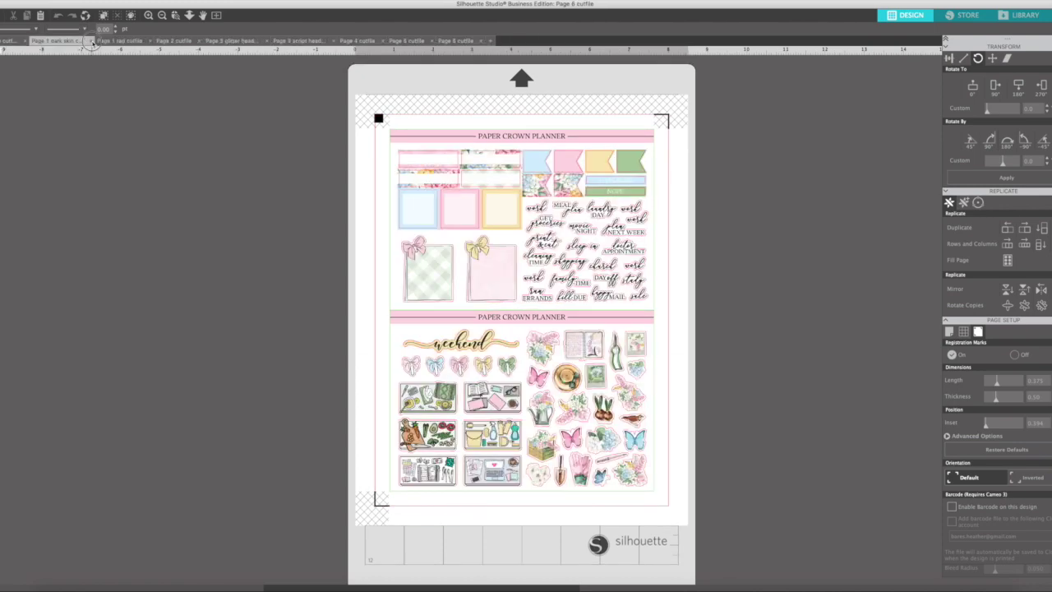
left_click(93, 42)
left_click(82, 41)
left_click(89, 41)
left_click(10, 41)
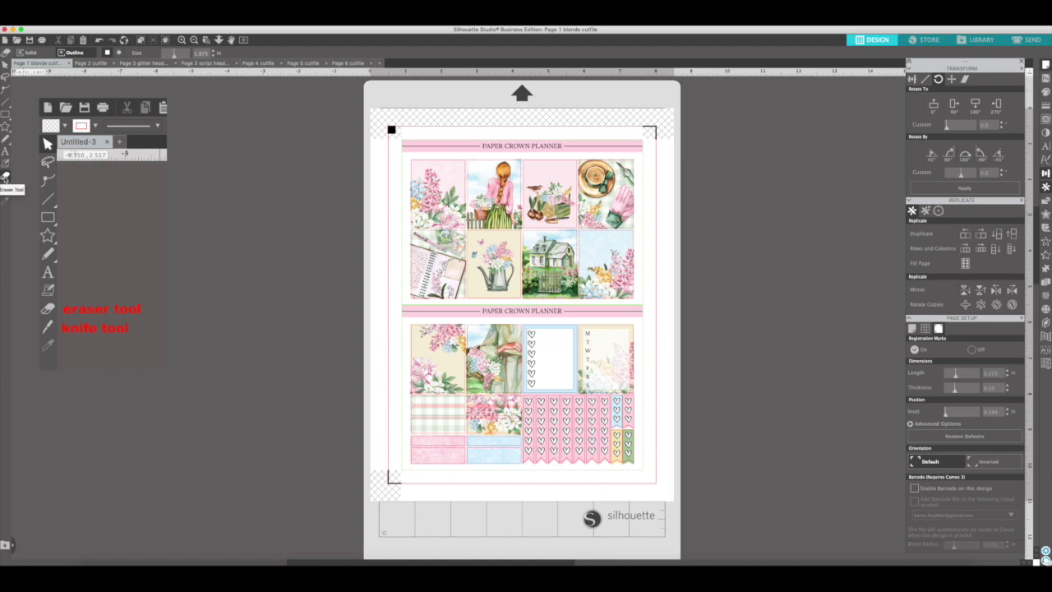
Erase all the heart checklist flags from the lower sheet of the Page 1 blonde cutfile with the Eraser tool
left_click(5, 177)
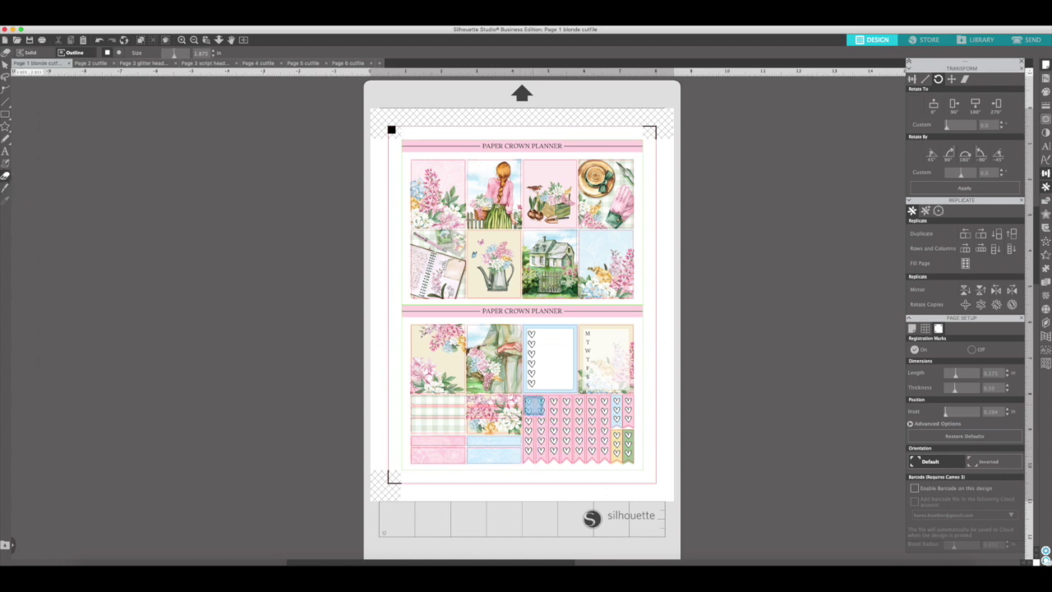
mouse_move(534, 404)
left_mouse_down()
mouse_move(624, 405)
mouse_move(626, 456)
mouse_move(532, 456)
mouse_move(533, 404)
mouse_move(614, 424)
mouse_move(535, 429)
mouse_move(608, 430)
left_mouse_up()
left_click(5, 65)
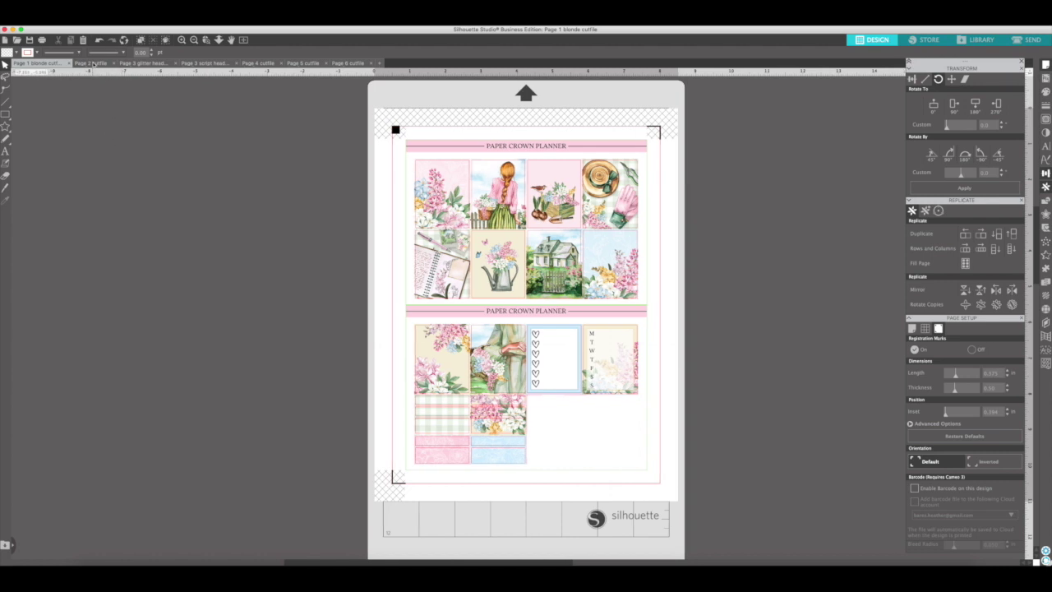
Review Page 2 and both Page 3 cutfiles, close the script headers version and return to the glitter headers version
left_click(93, 64)
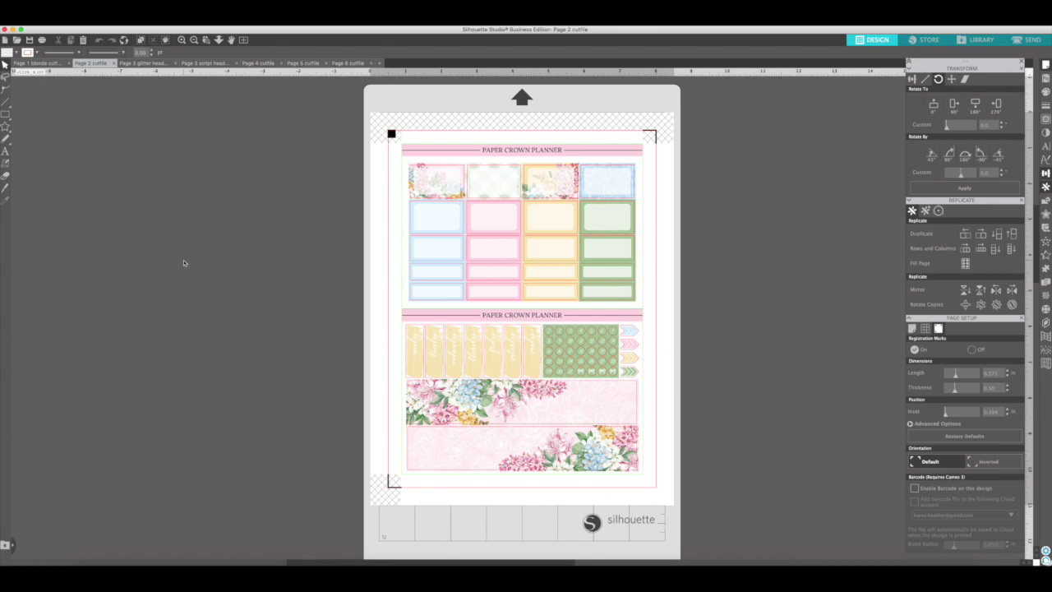
left_click(138, 64)
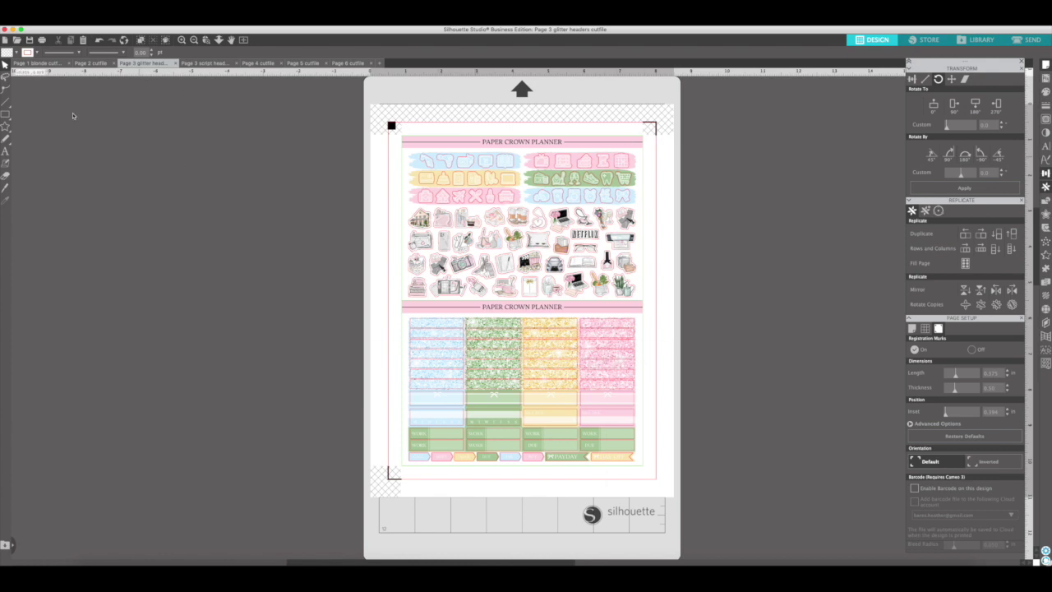
left_click(203, 63)
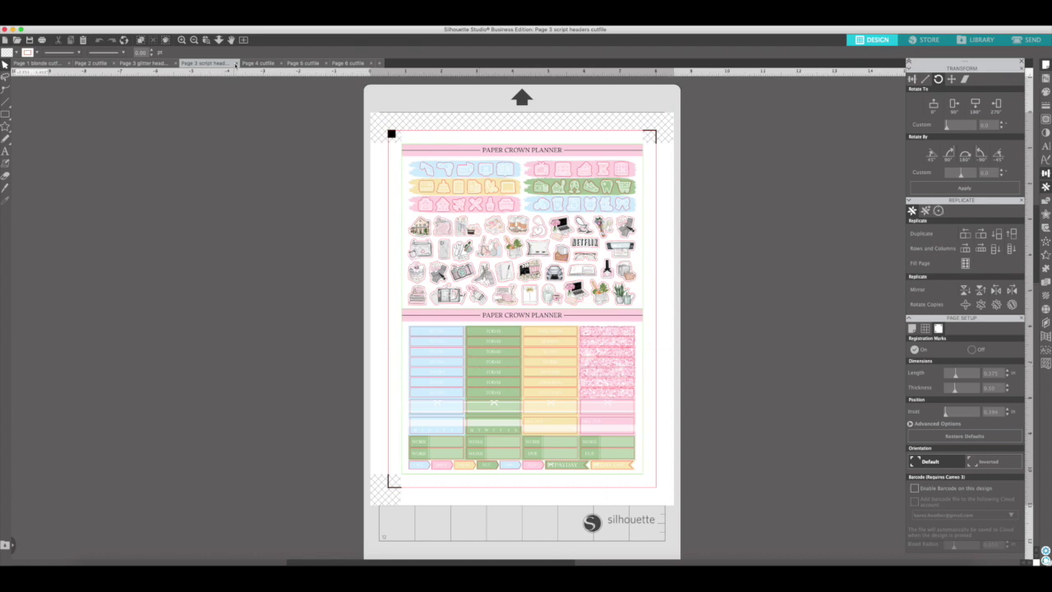
left_click(236, 64)
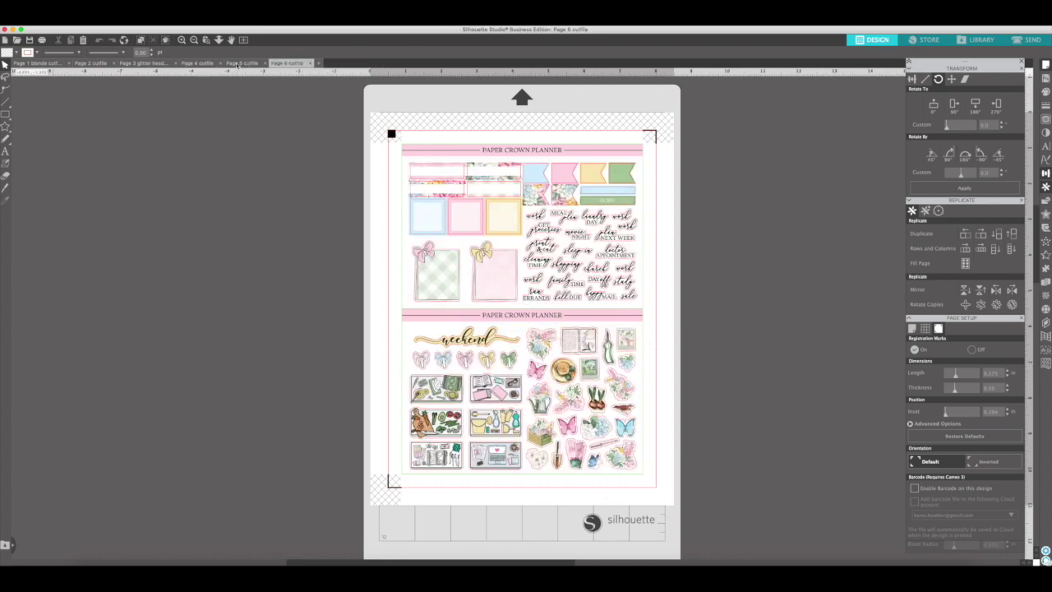
left_click(168, 64)
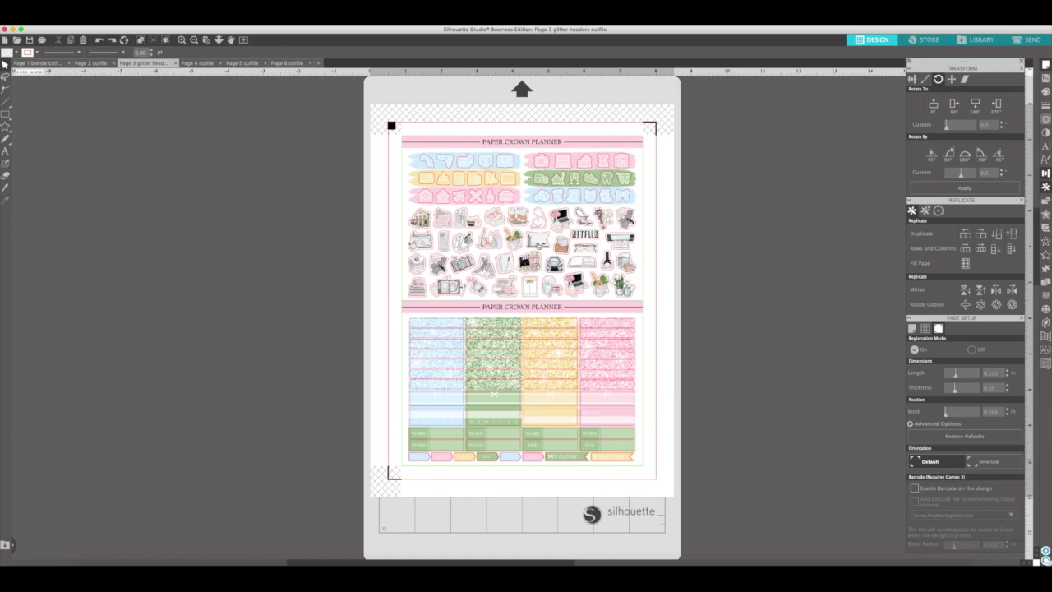
Slice the Page 3 glitter headers sheet horizontally between its two halves with the Knife tool and delete the upper icon half
left_click(6, 189)
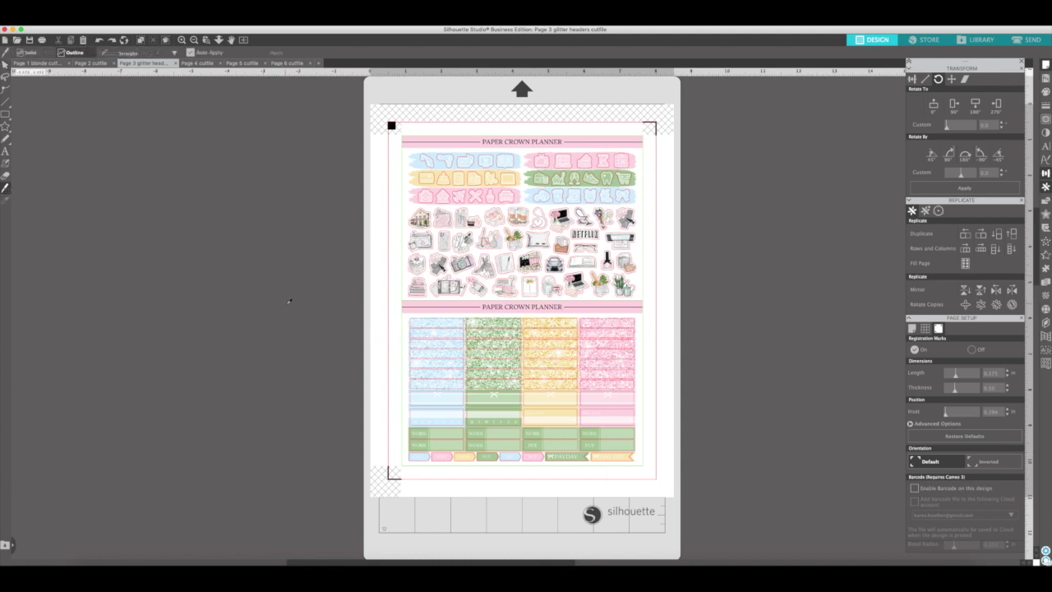
left_click_drag(281, 304, 734, 301)
left_click(5, 64)
left_click(372, 124)
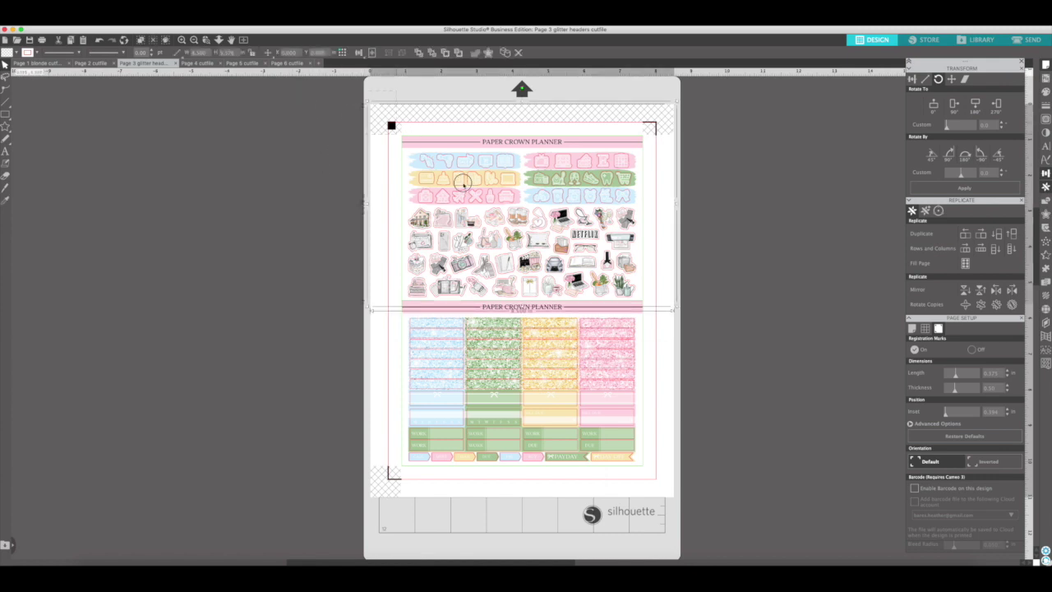
left_click(696, 303)
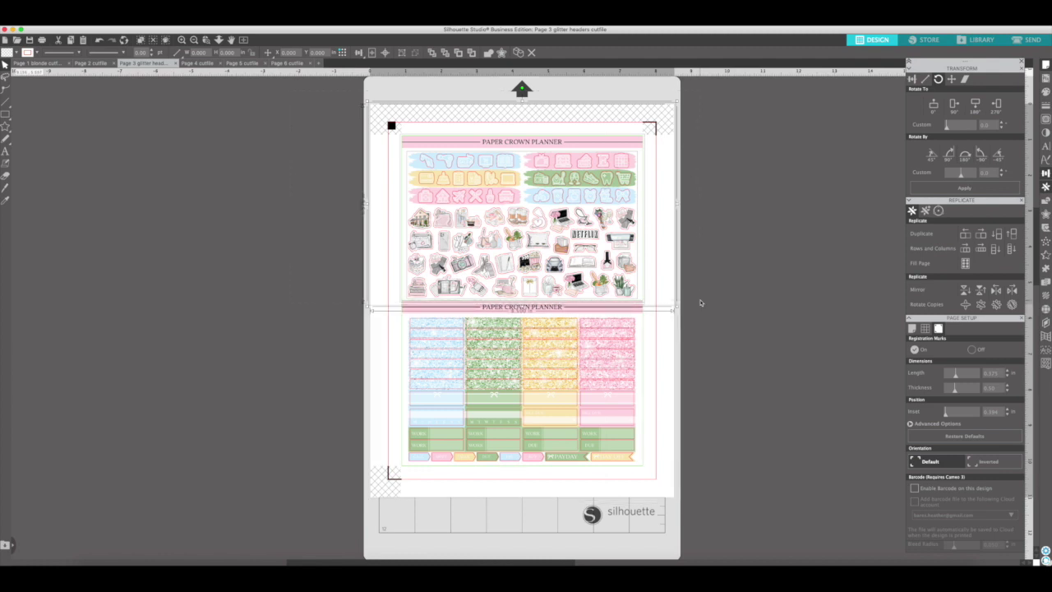
key("Delete")
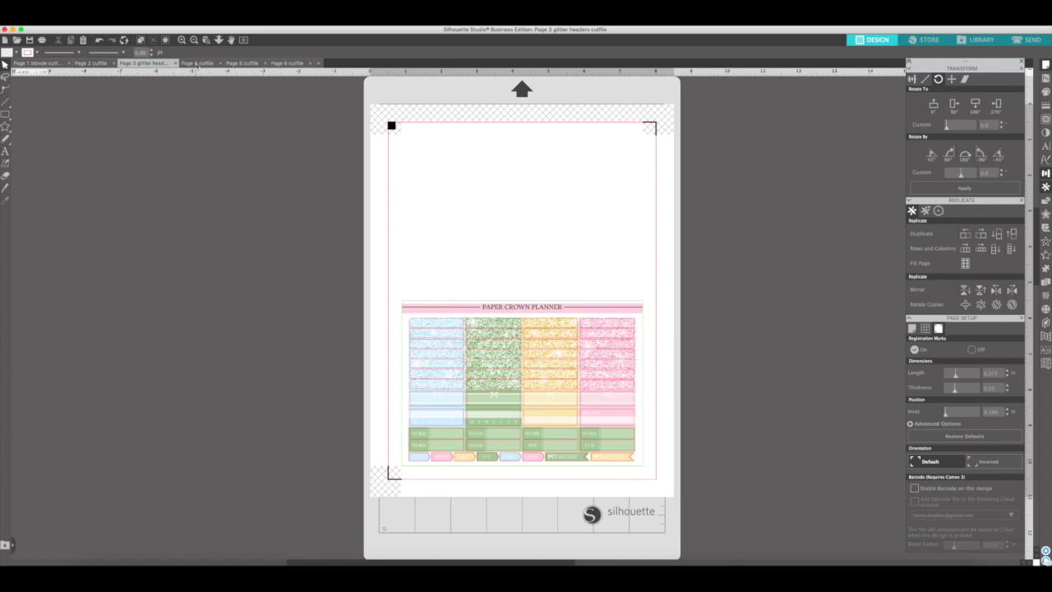
Slice the Page 4 cutfile horizontally just above the second Paper Crown Planner banner with the Knife tool
left_click(196, 64)
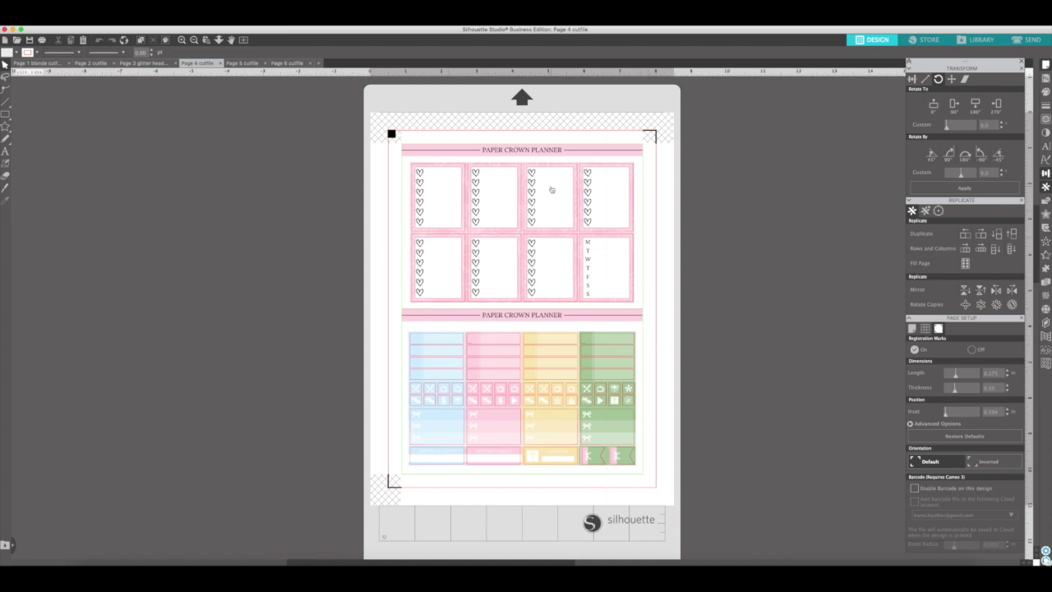
left_click(6, 187)
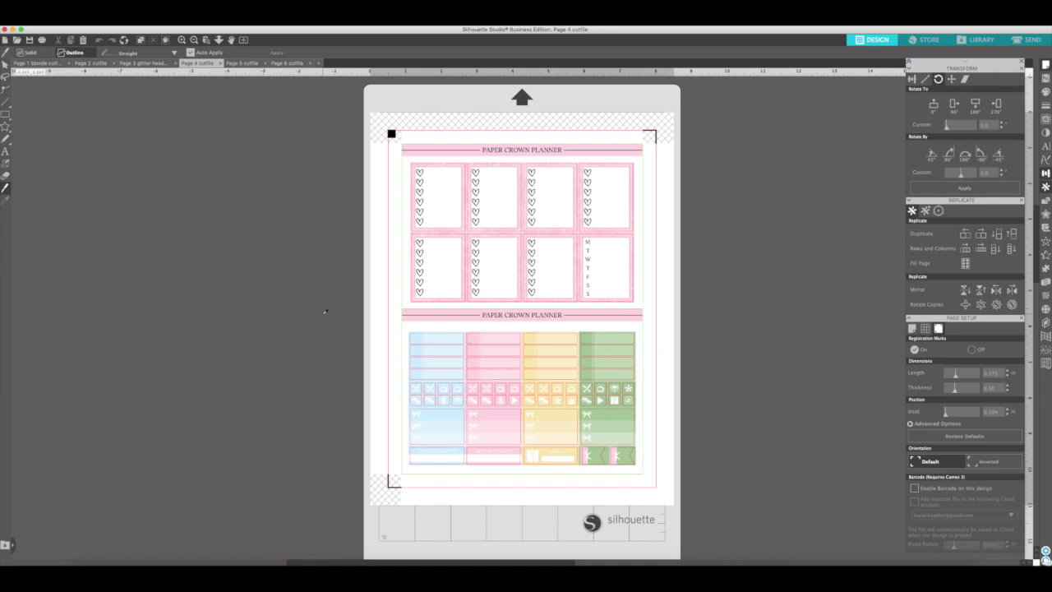
left_click_drag(324, 309, 730, 309)
Move the upper checklist half of Page 4 off the page into the empty workspace beside the mat
left_click(5, 64)
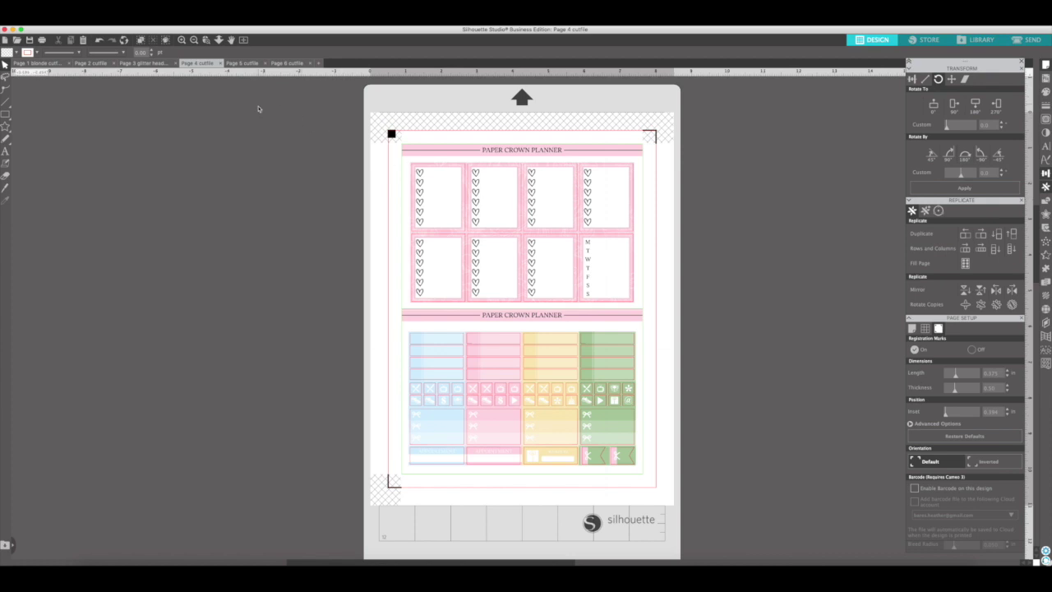
left_click(643, 253)
left_click_drag(644, 253, 253, 282)
left_click(340, 150)
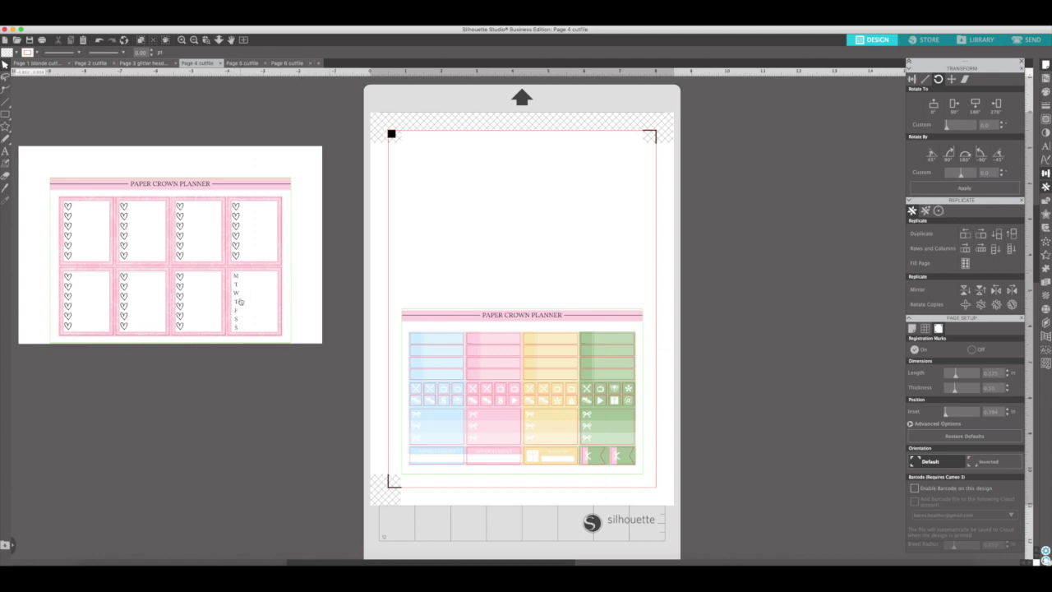
Check the Page 1 blonde cutfile, return to Page 4 and move the detached checklist half farther away from the mat
left_click(50, 66)
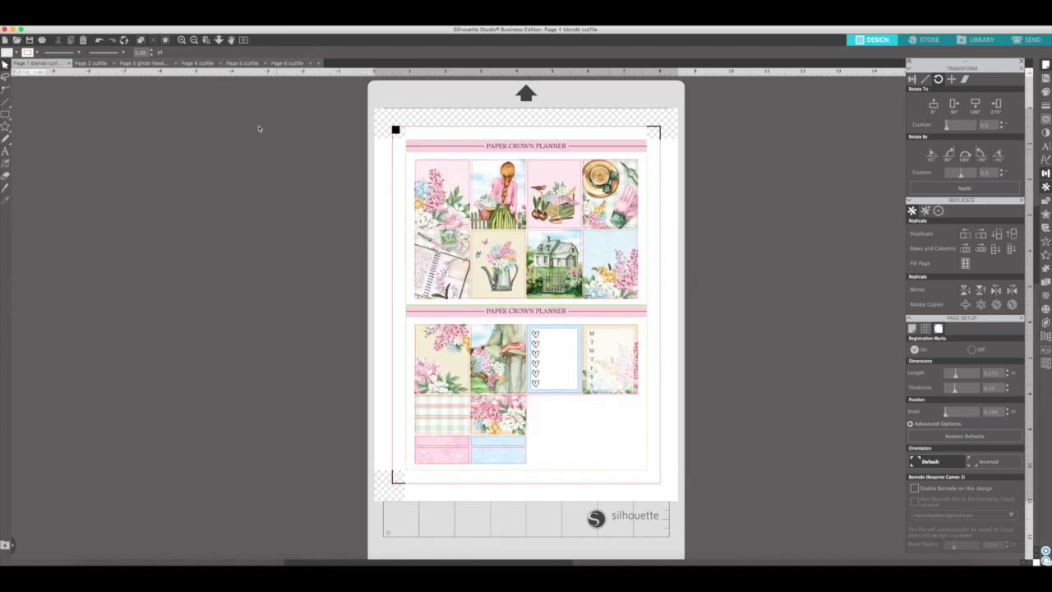
left_click(198, 63)
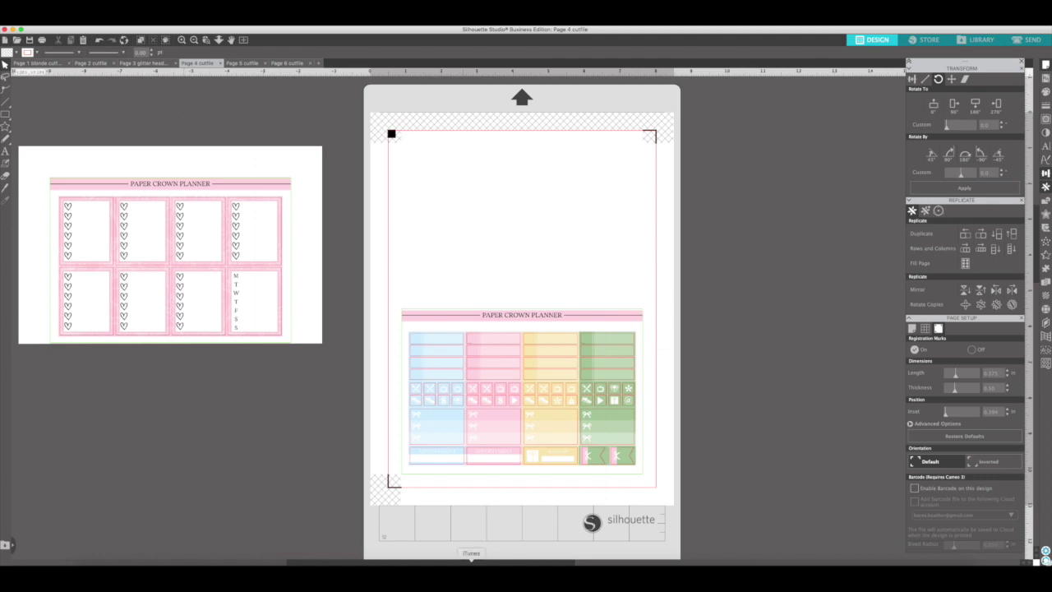
scroll(465, 559, "left", 3)
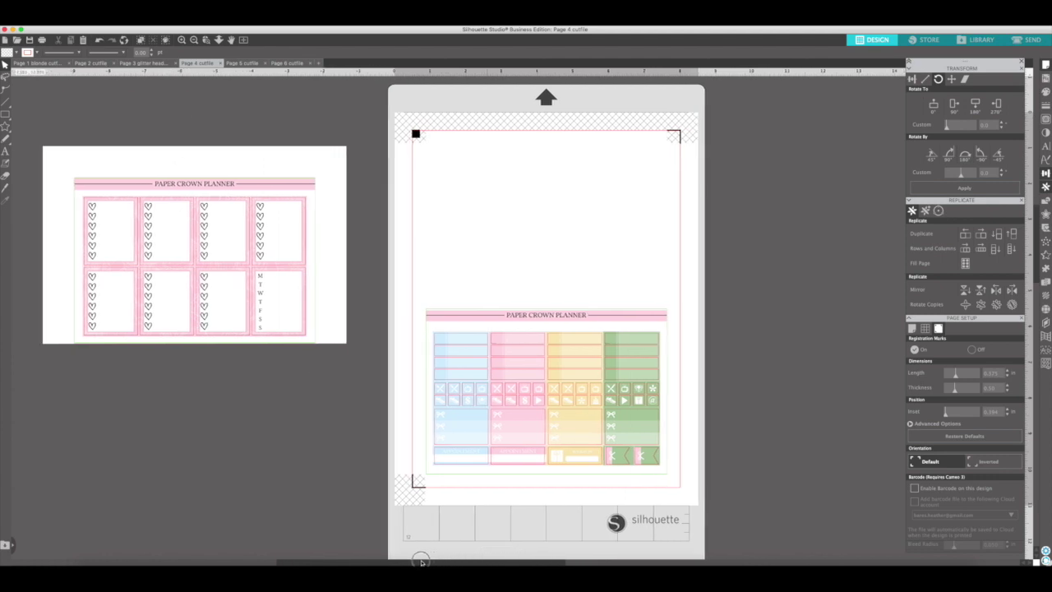
scroll(421, 562, "left", 10)
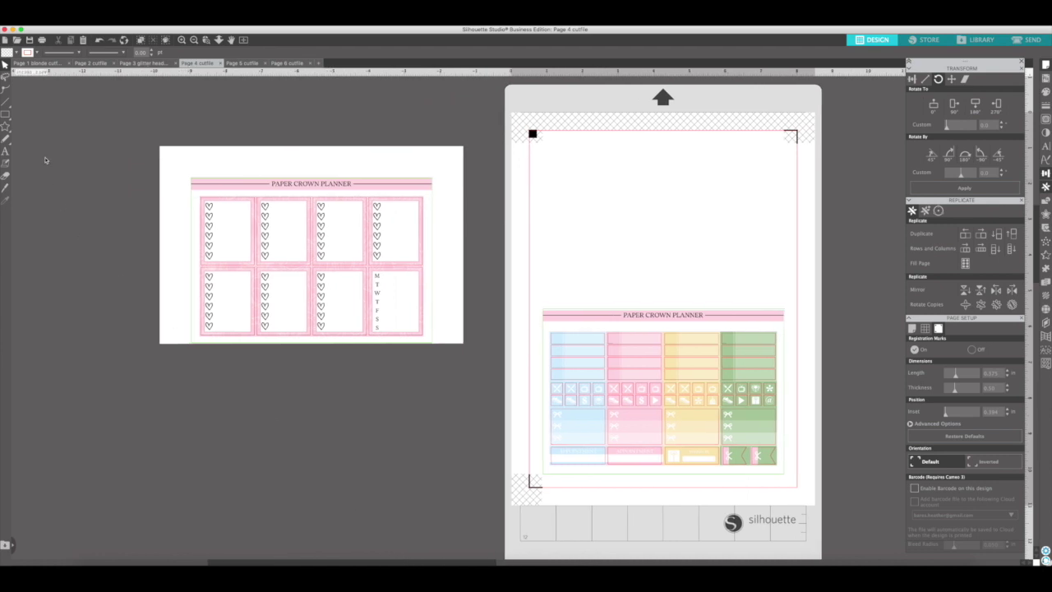
left_click(294, 235)
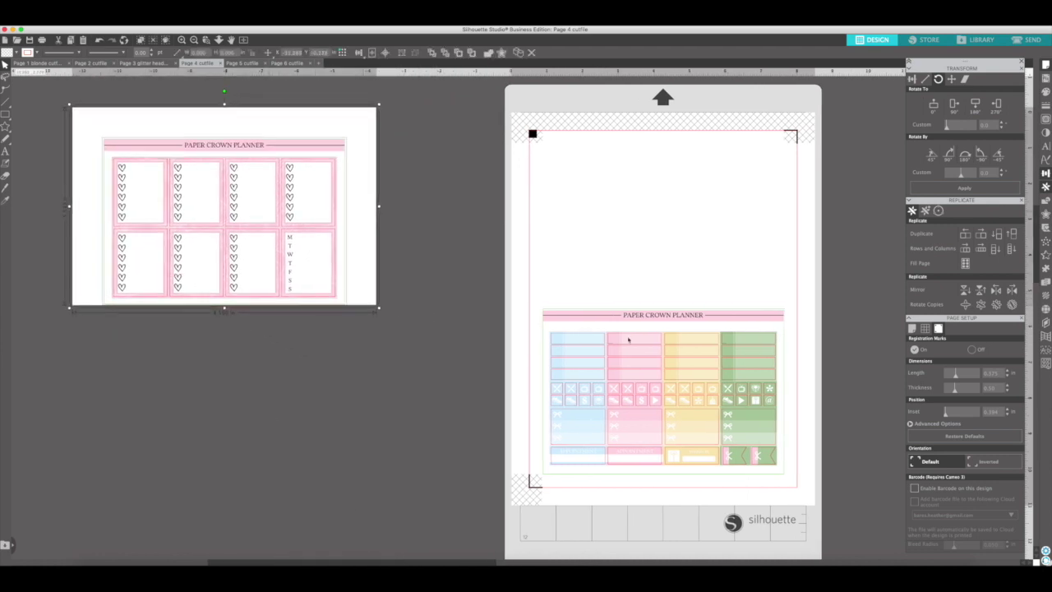
left_click(287, 400)
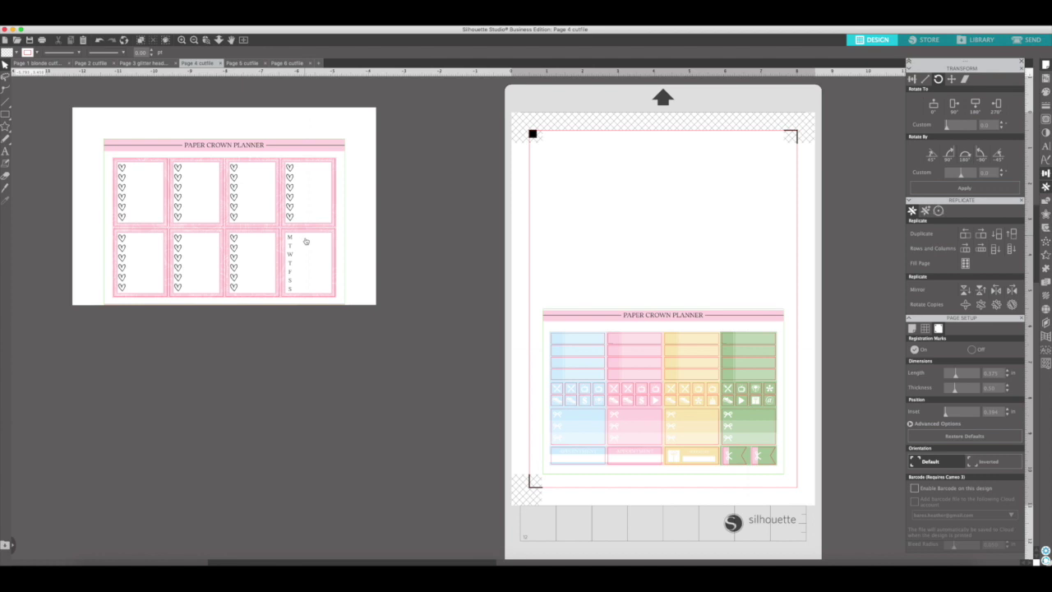
left_click_drag(362, 271, 397, 443)
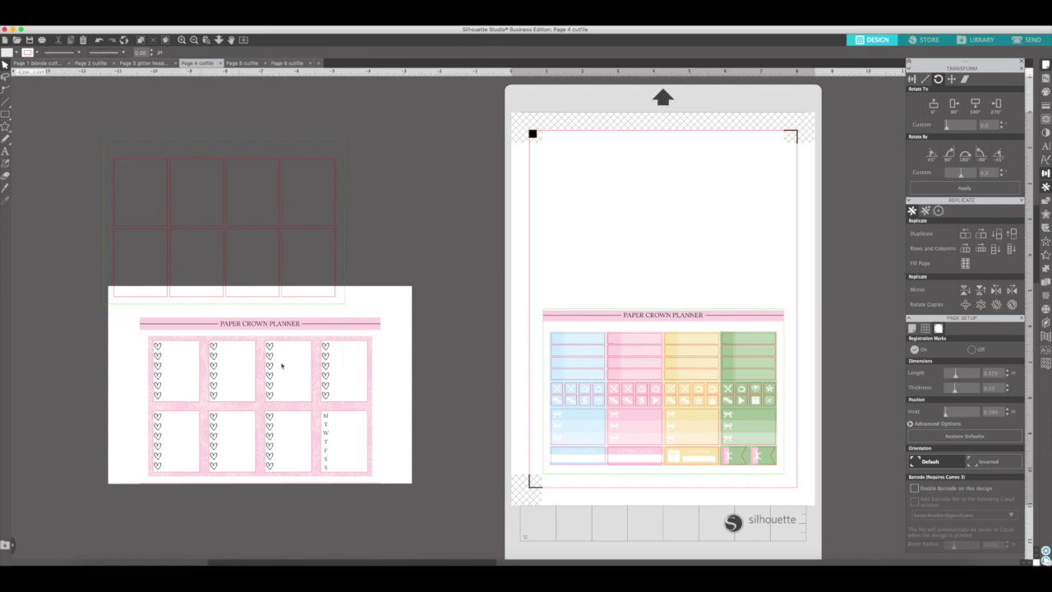
left_click(99, 40)
left_click(100, 40)
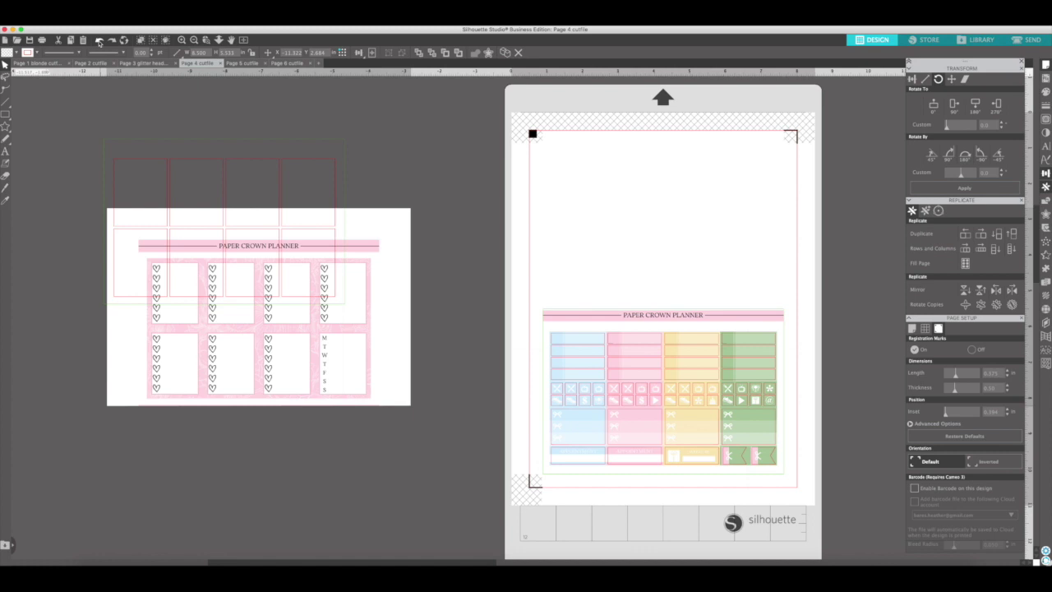
left_click(99, 41)
left_click(99, 41)
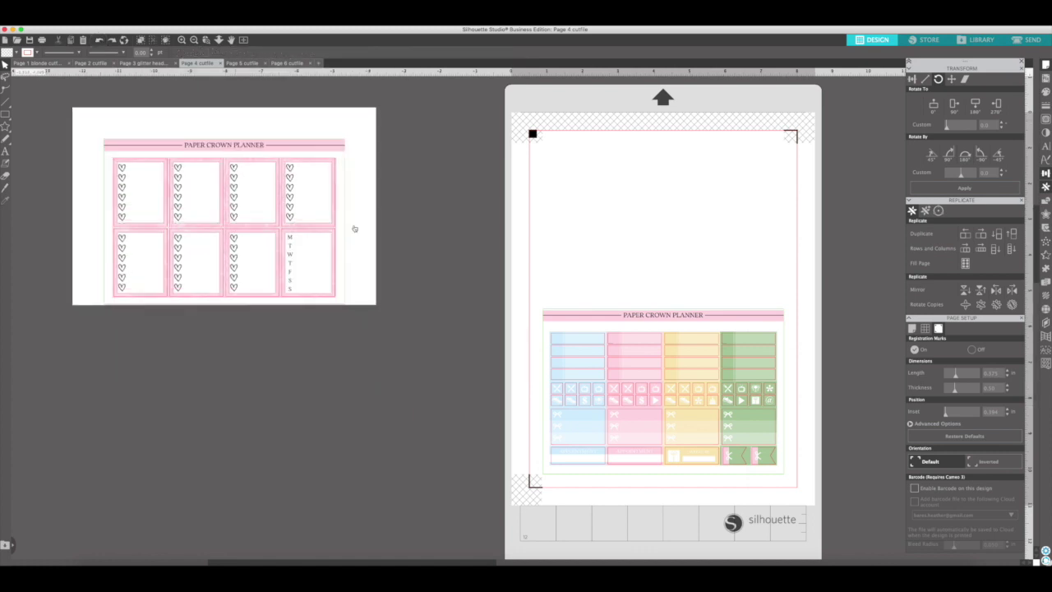
Delete the green outer outline around the detached checklist boxes on Page 4
left_click(346, 302)
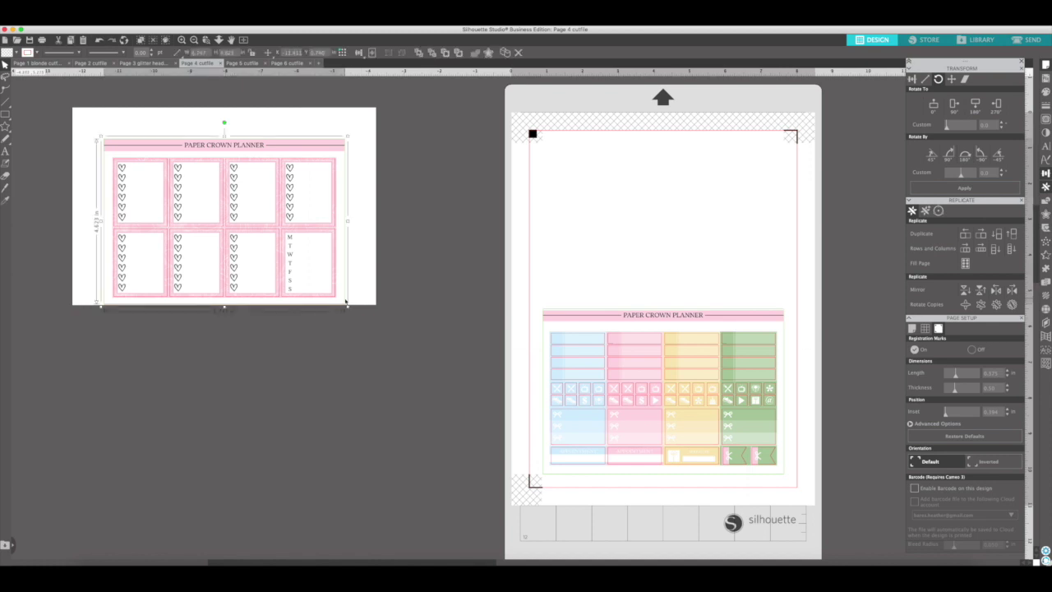
left_click(345, 301)
scroll(345, 301, "left", 1)
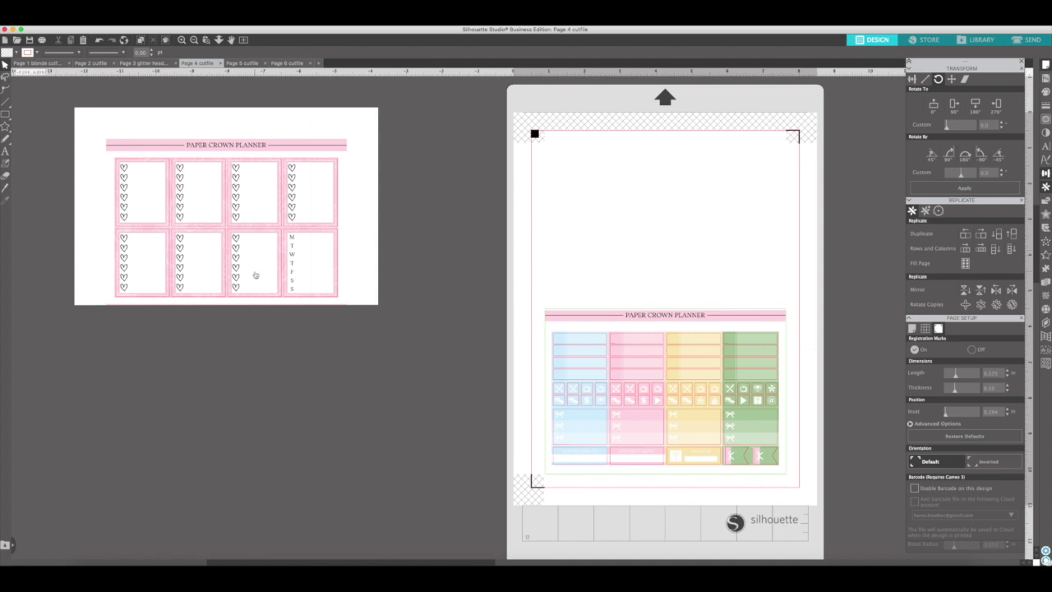
Erase a horizontal strip between the two rows of detached checklist boxes with the Eraser and delete the upper part with the banner
left_click(6, 189)
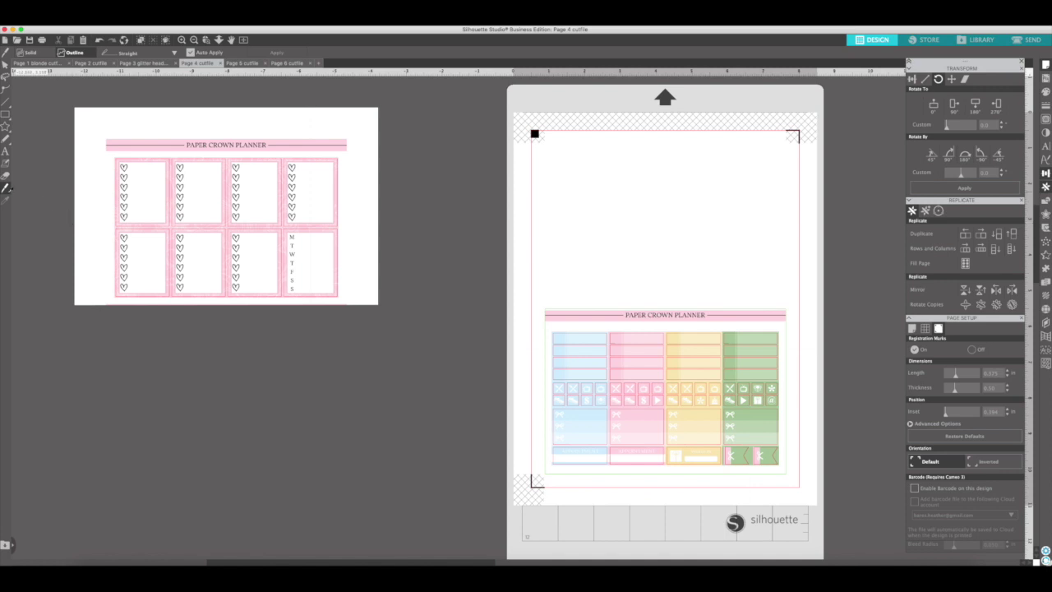
mouse_move(7, 105)
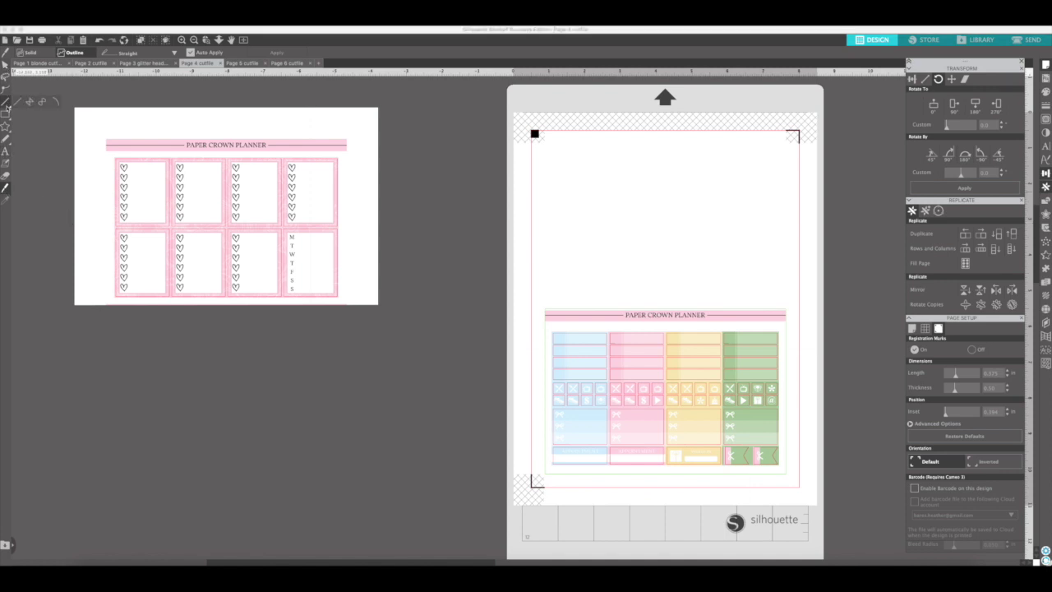
left_click(7, 175)
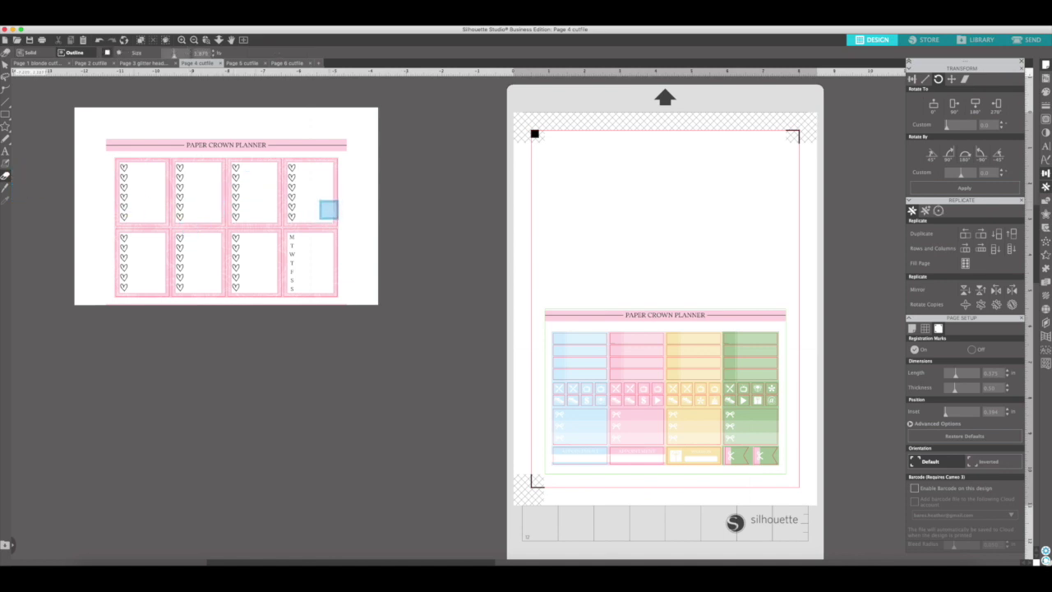
mouse_move(329, 215)
left_mouse_down()
mouse_move(118, 216)
mouse_move(404, 218)
left_mouse_up()
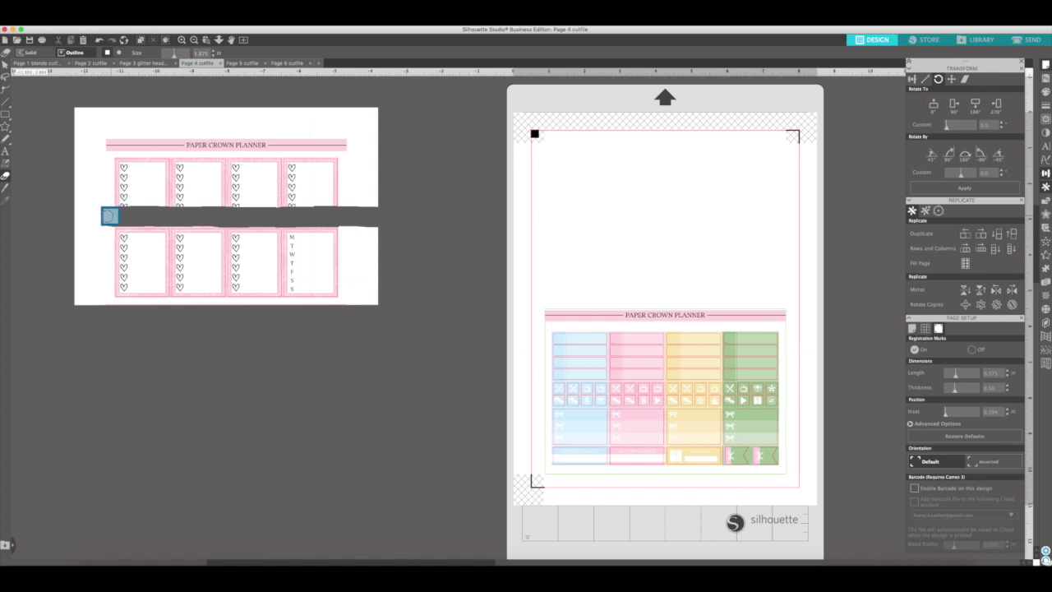
left_click(5, 64)
left_click(299, 179)
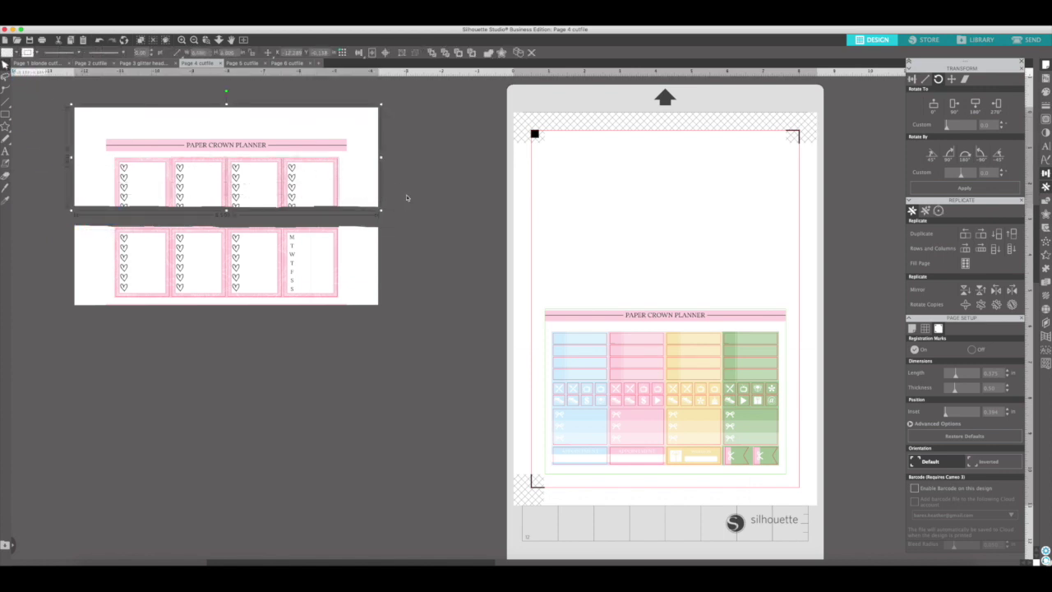
key("Delete")
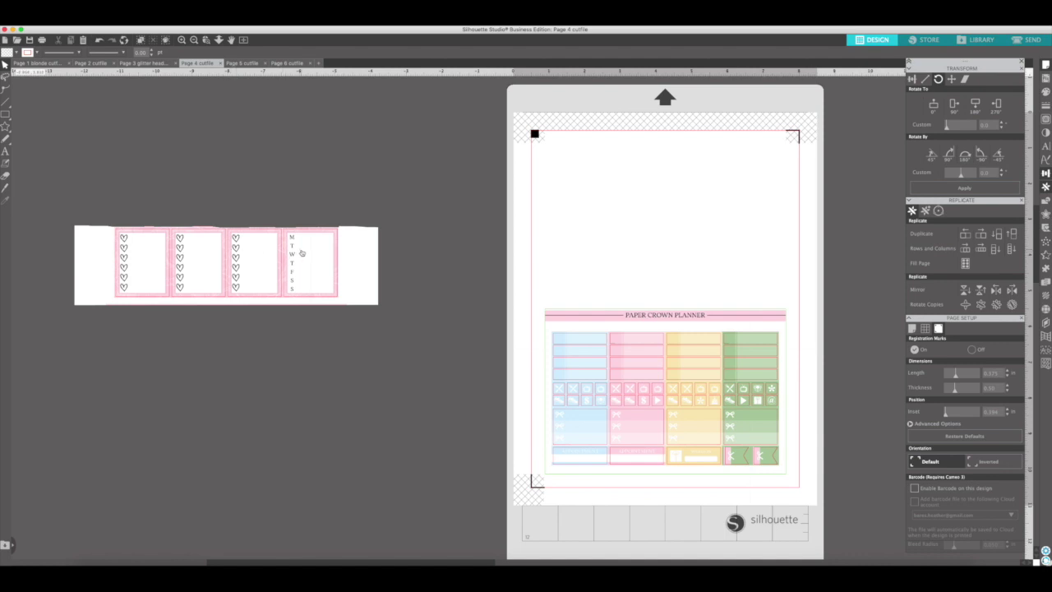
Slice the remaining checklist row vertically between its second and third boxes with the Knife and delete the left half
left_click(6, 188)
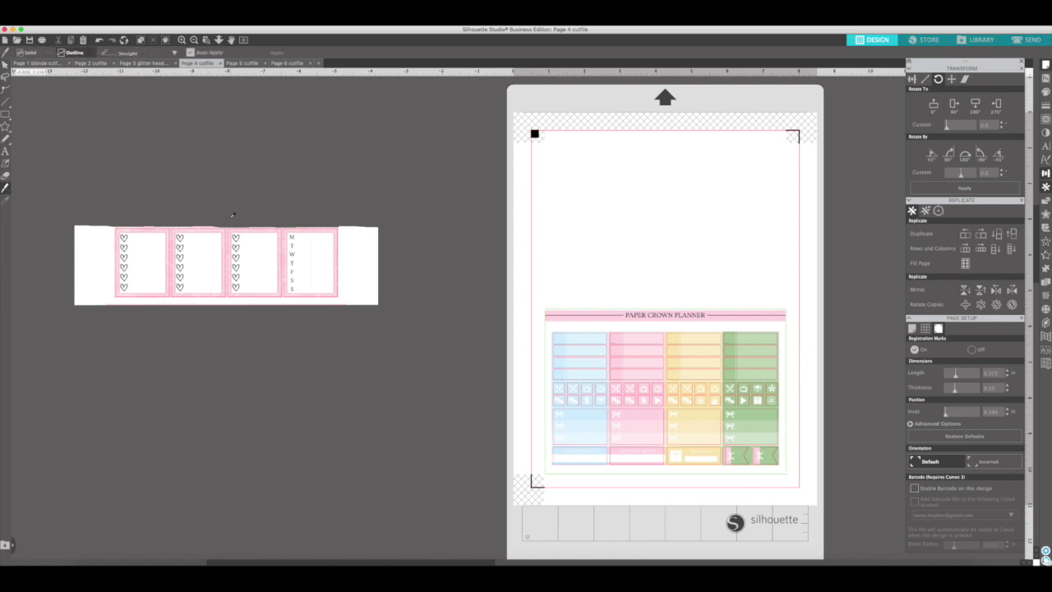
left_click_drag(227, 215, 230, 324)
left_click(5, 63)
left_click(145, 271)
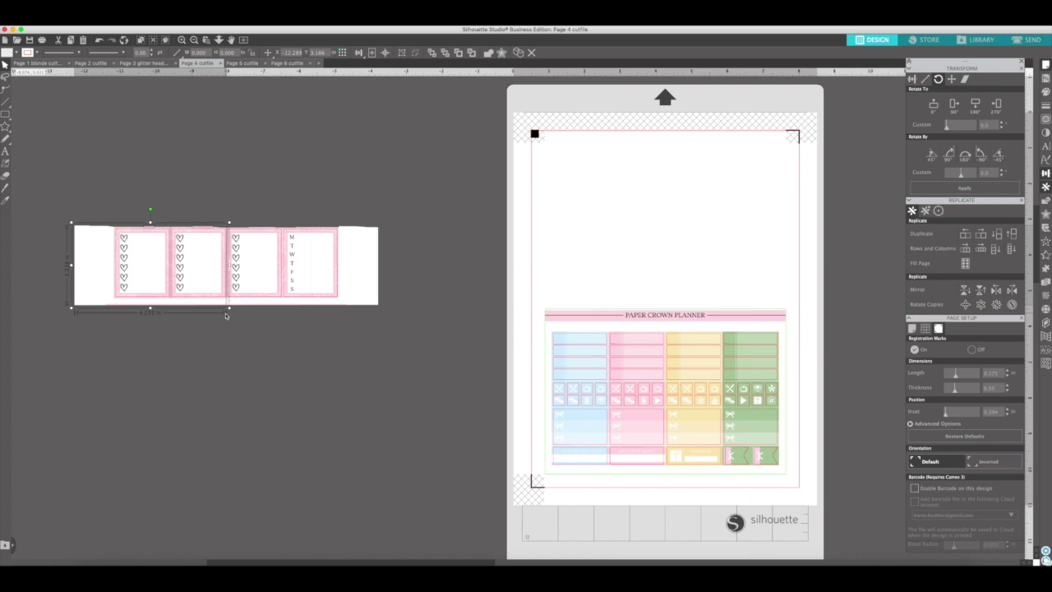
key("Delete")
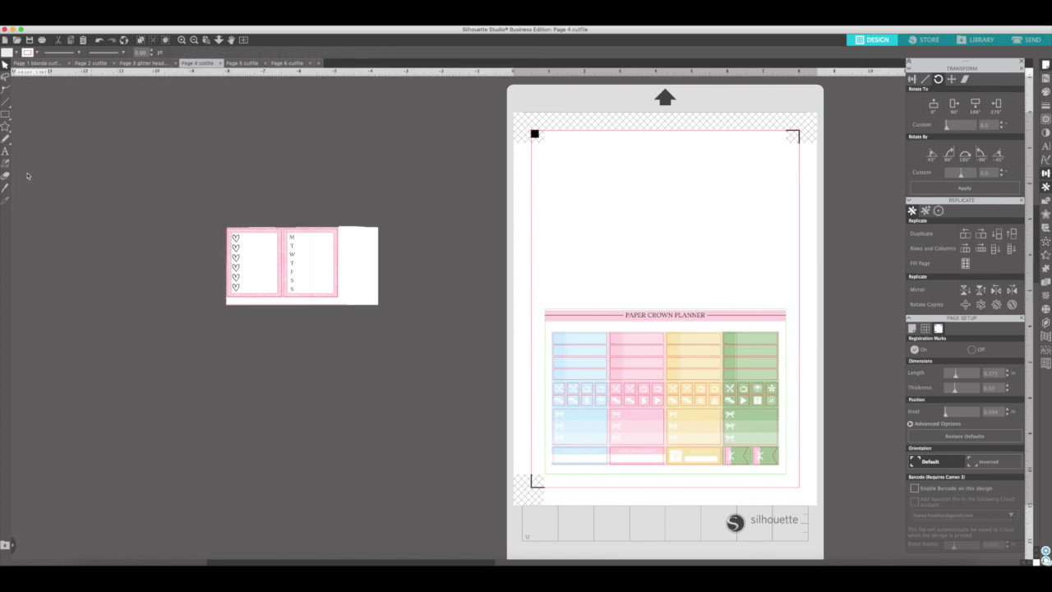
Slice off the blank white margin right of the weekday box with the Knife and delete it
left_click(7, 187)
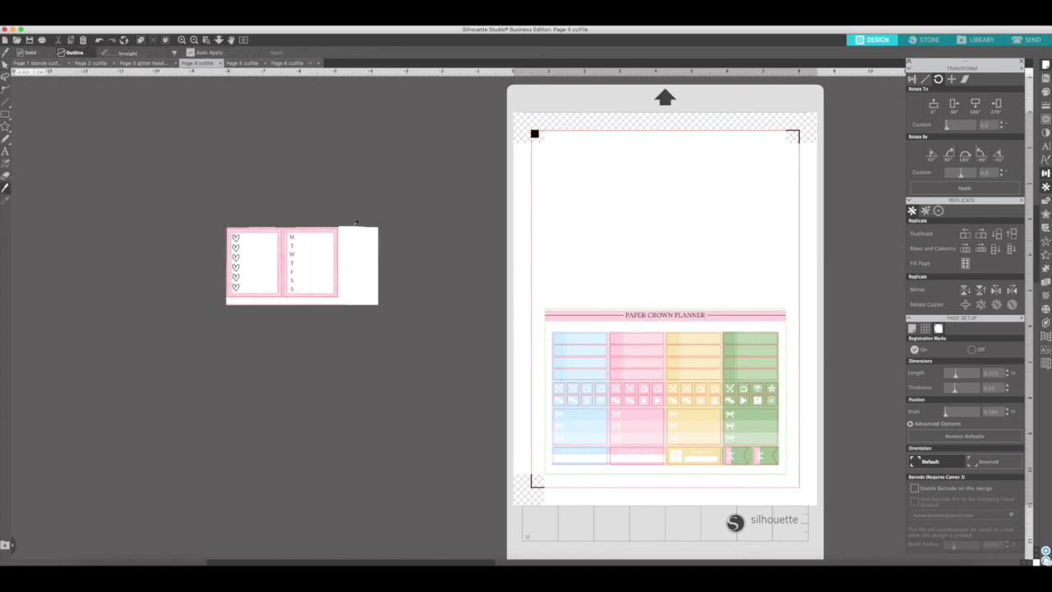
left_click_drag(340, 215, 342, 313)
left_click(5, 63)
left_click(367, 274)
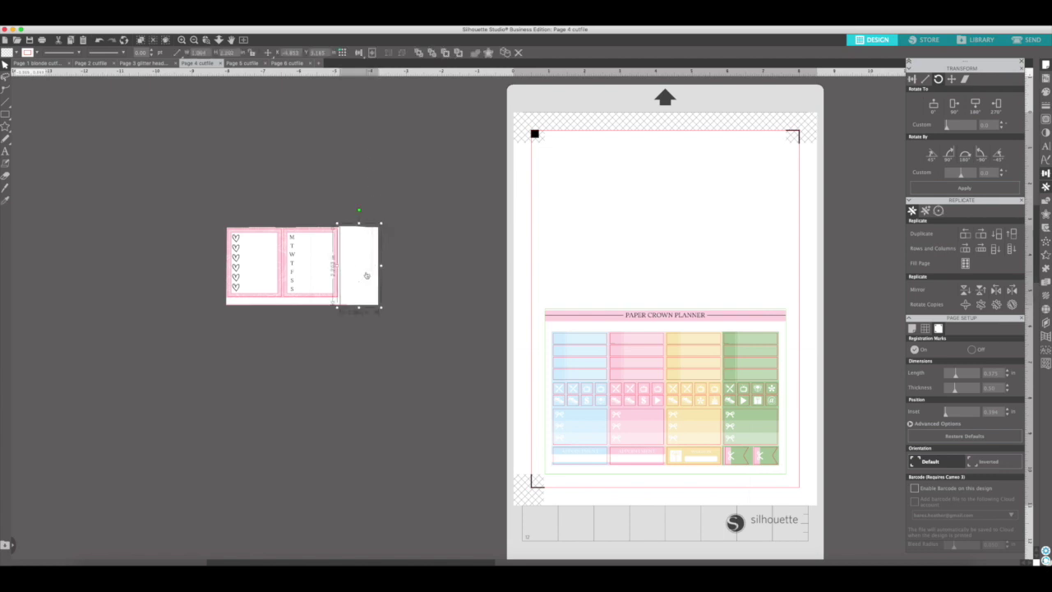
key("Delete")
Copy the remaining heart checklist and weekday boxes and paste them into the Page 1 blonde cutfile
left_click_drag(194, 201, 364, 301)
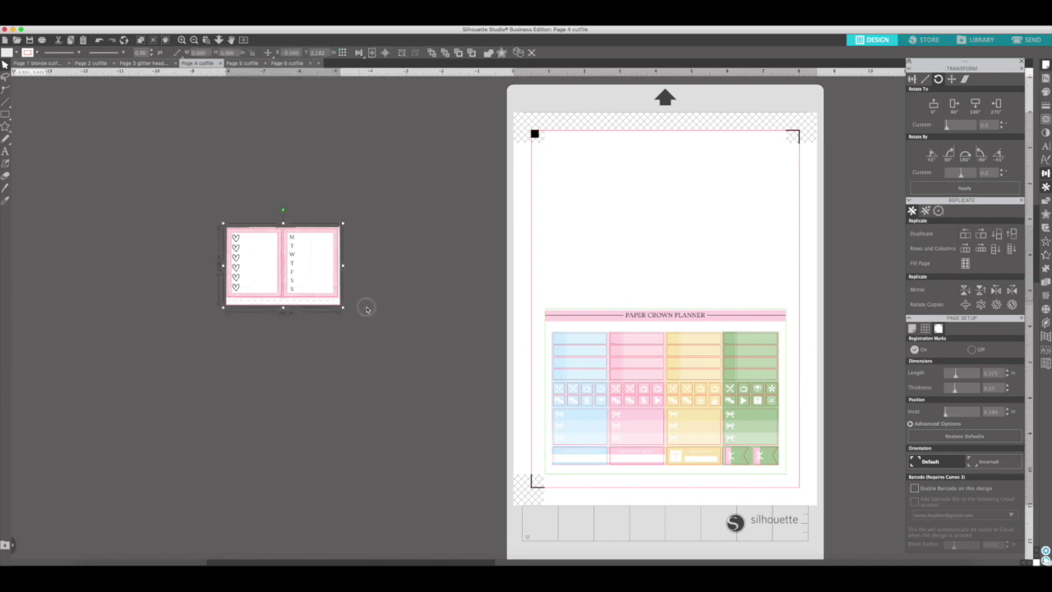
right_click(308, 244)
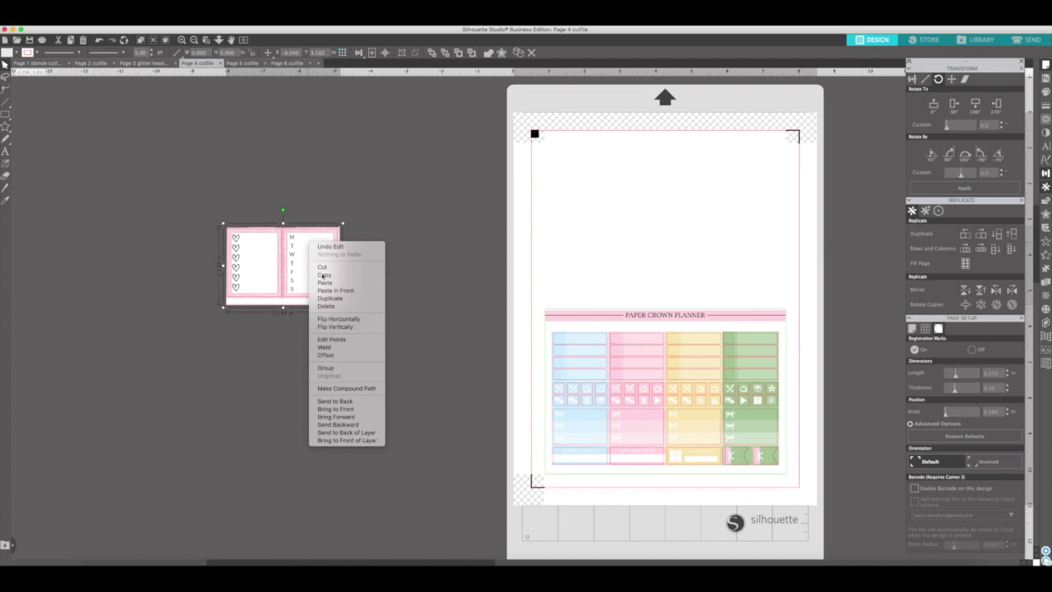
left_click(324, 274)
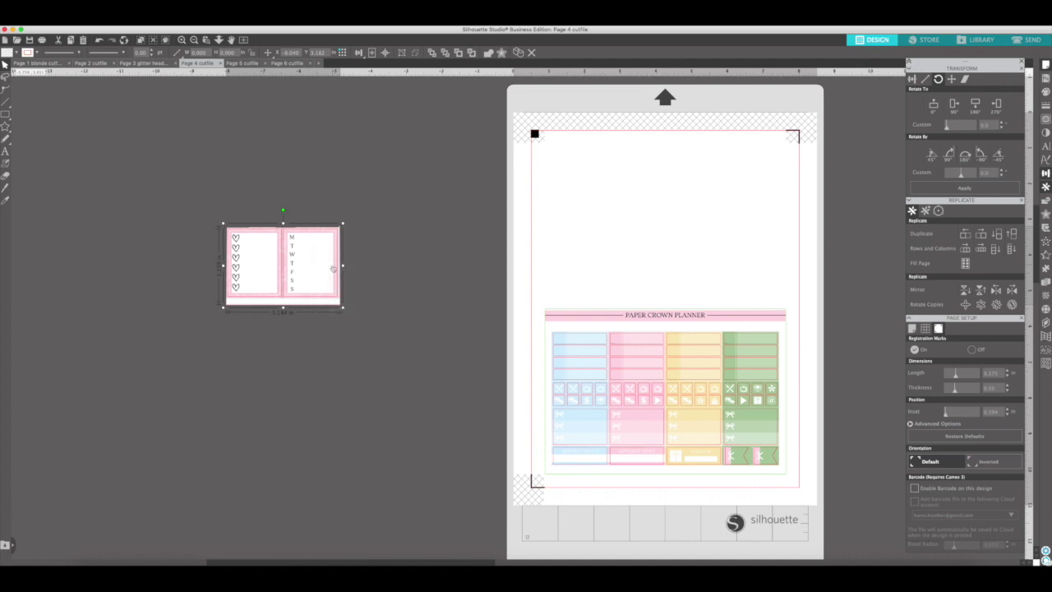
left_click(40, 63)
right_click(129, 288)
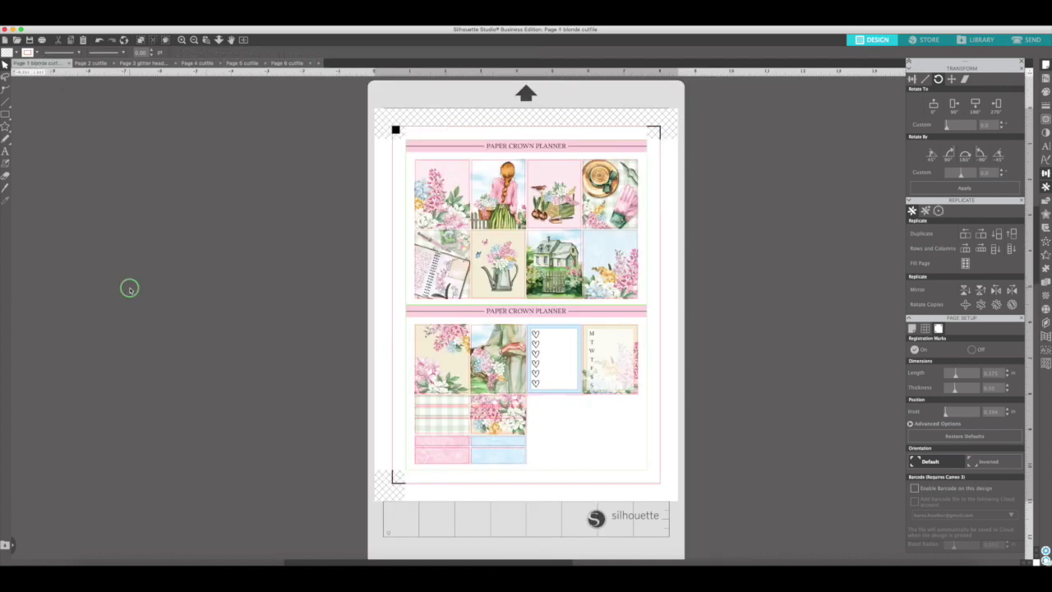
left_click(146, 325)
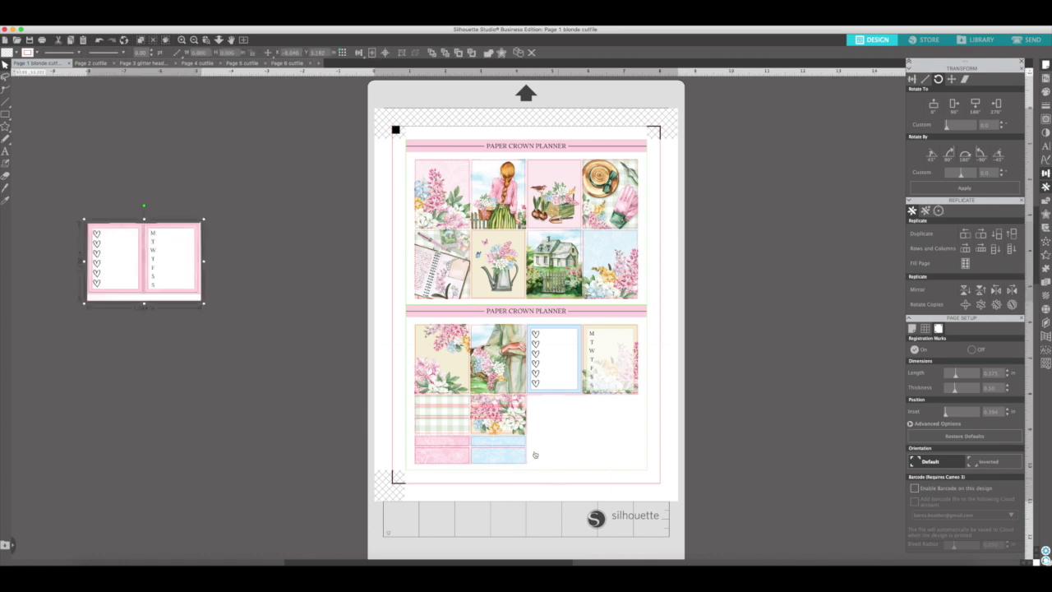
Group the pasted boxes and move them into the empty space at the lower right of the Page 1 sticker sheet
right_click(192, 268)
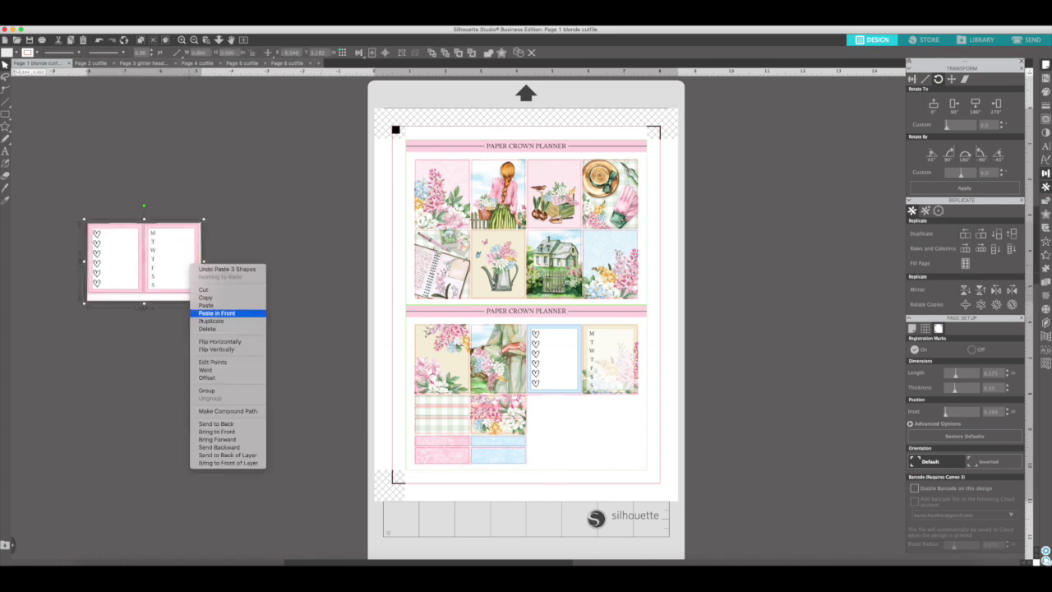
left_click(212, 393)
left_click_drag(144, 266, 581, 437)
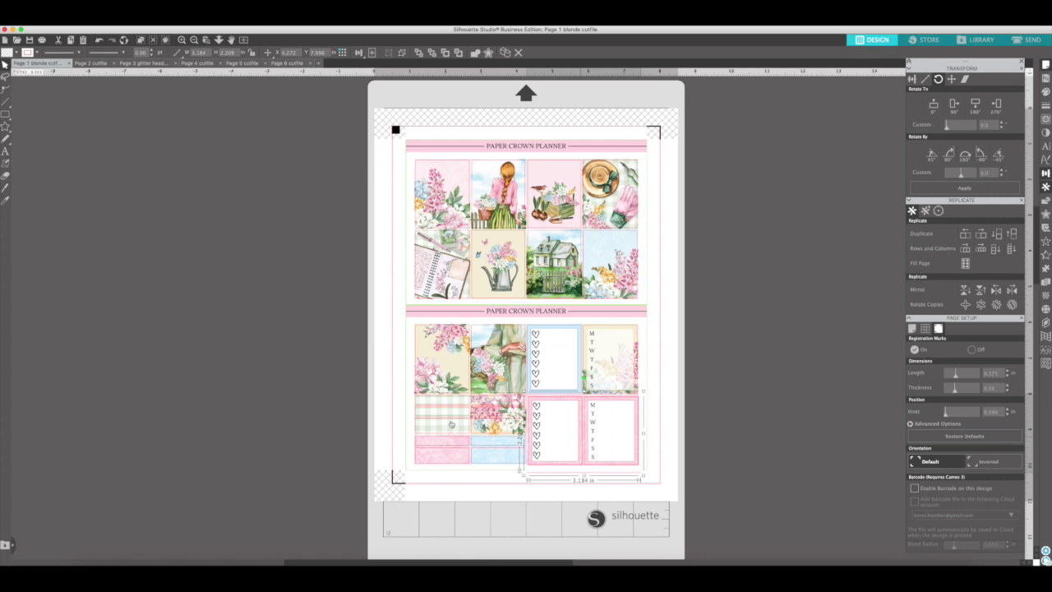
left_click(247, 355)
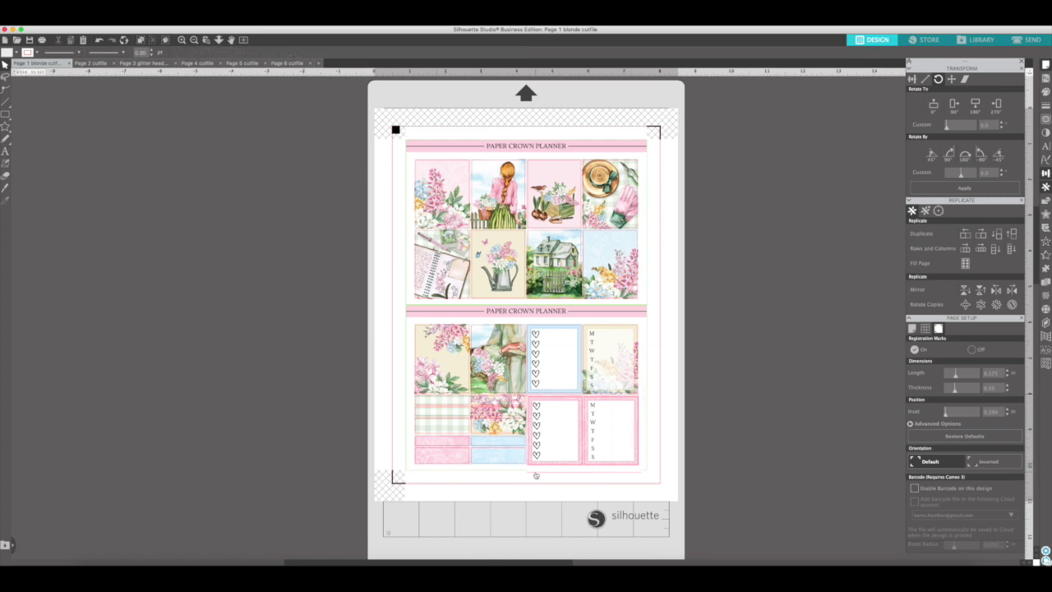
Try moving a cut outline off the sheet, and undo it together with the placement and grouping of the pasted boxes
left_click_drag(582, 395, 280, 334)
left_click(202, 222)
left_click(98, 40)
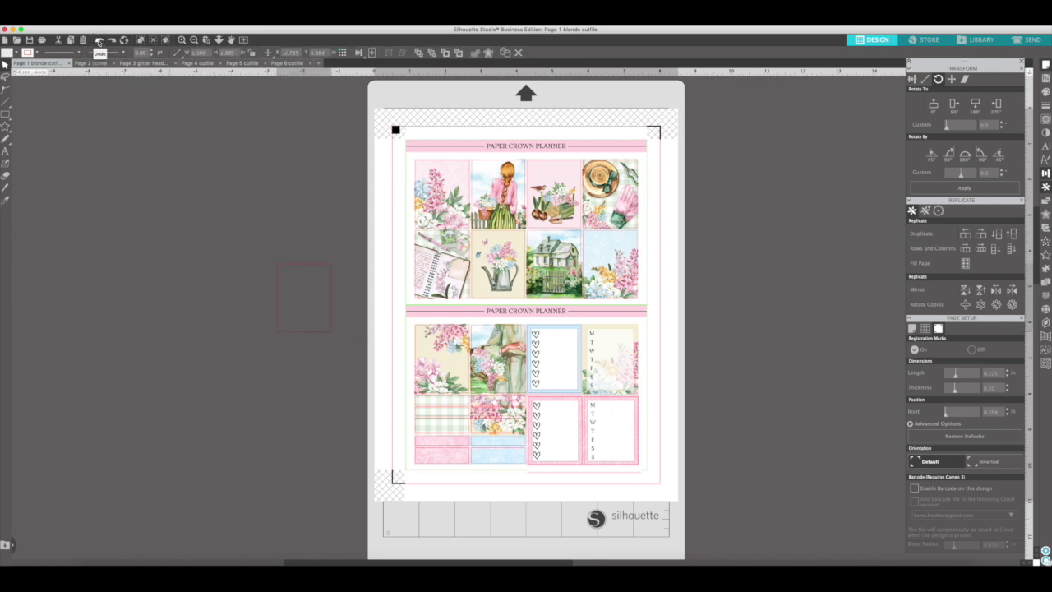
left_click(98, 40)
left_click(98, 40)
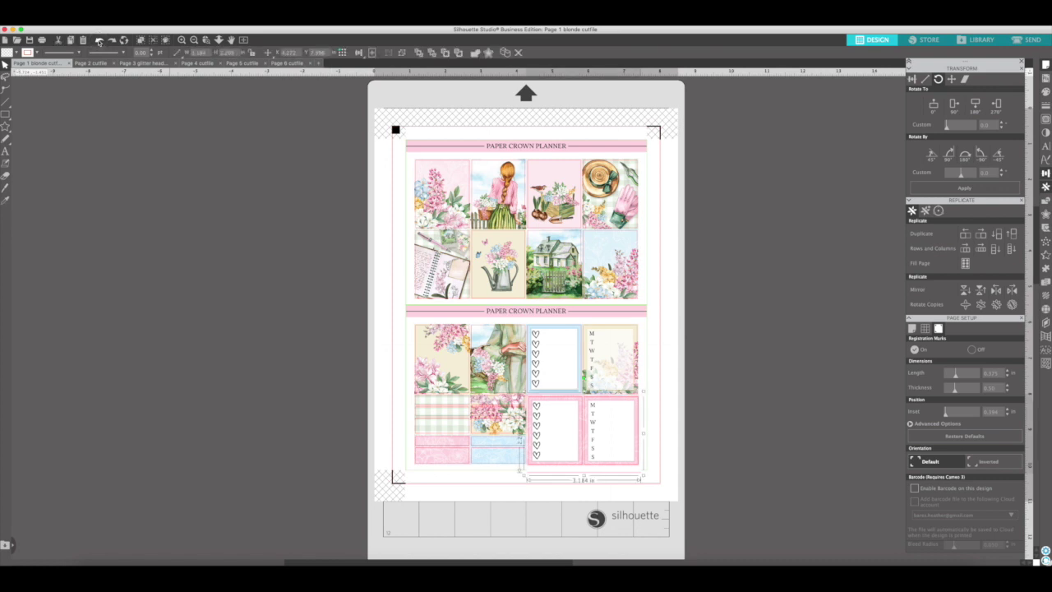
left_click(98, 40)
left_click(229, 368)
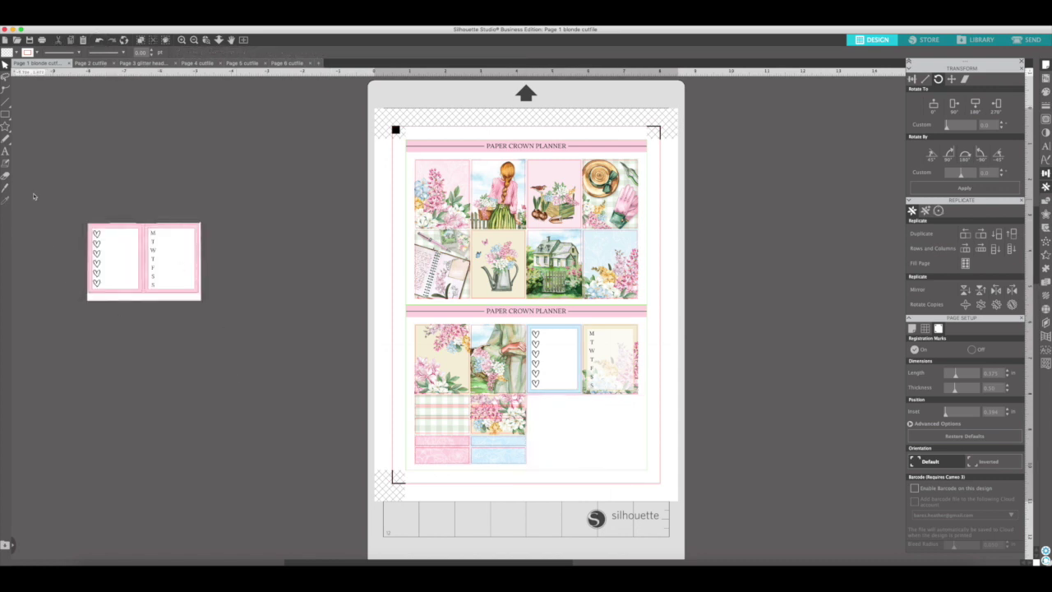
Erase the white strip below the pasted boxes with the Eraser and fit them into the empty lower-right space on Page 1
left_click(6, 175)
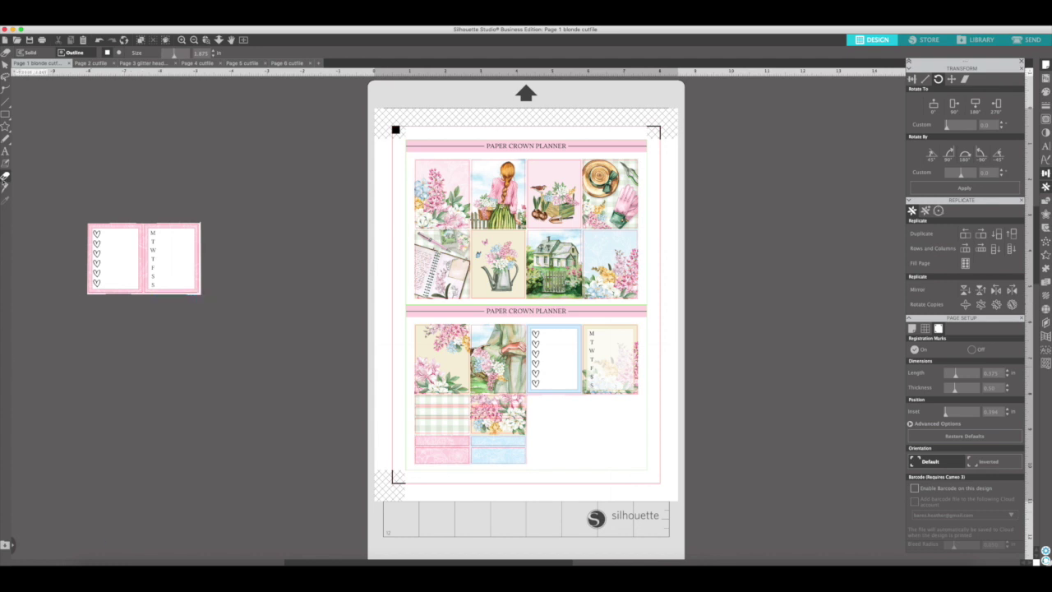
left_click(5, 64)
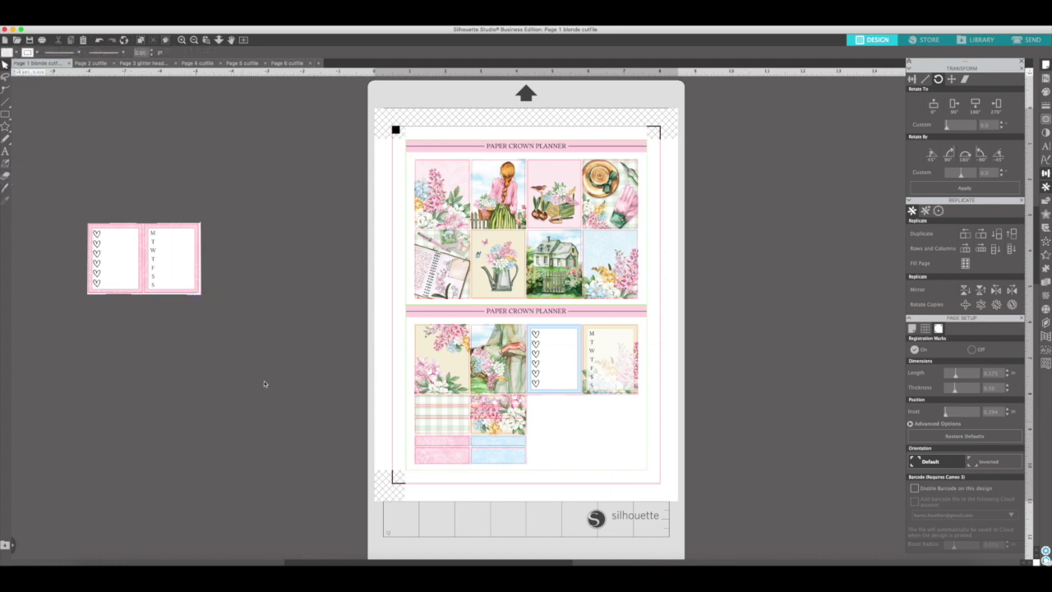
left_click(193, 290)
right_click(163, 274)
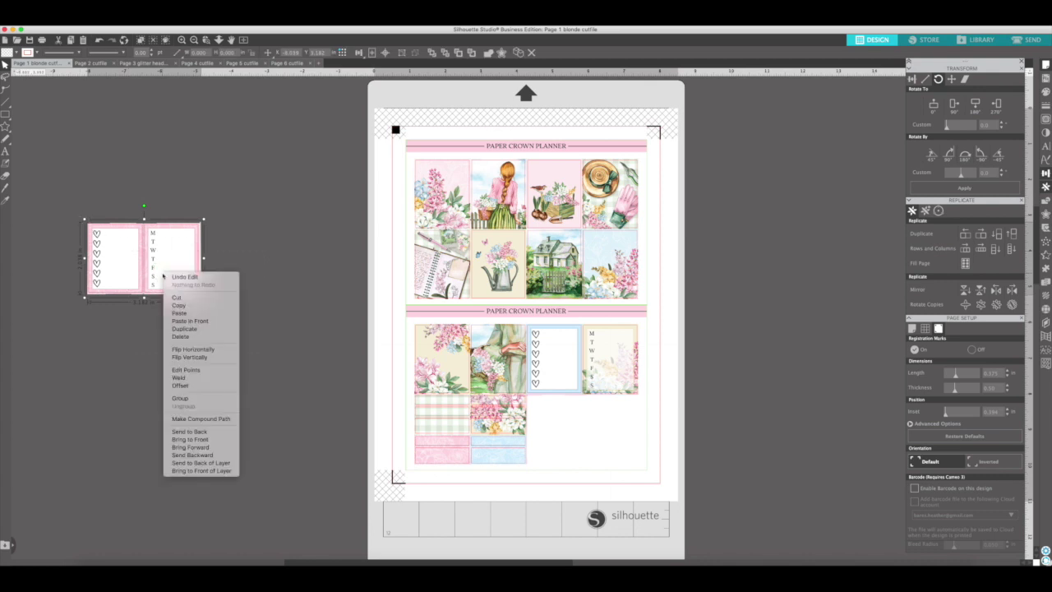
key("Escape")
left_click_drag(139, 266, 579, 437)
left_click(294, 385)
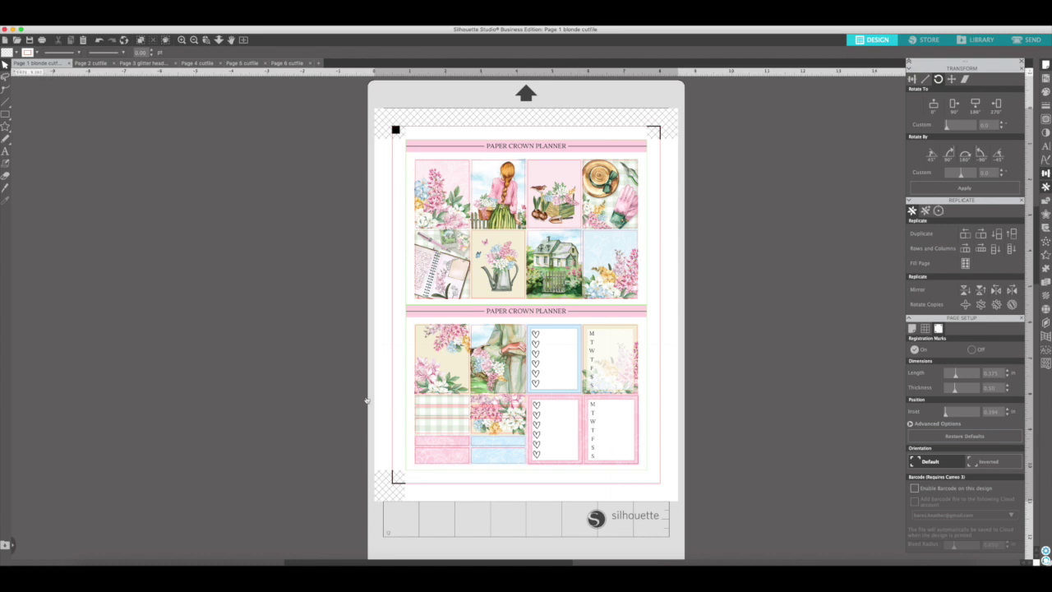
Select everything on the Page 1 blonde cutfile and group it
right_click(260, 123)
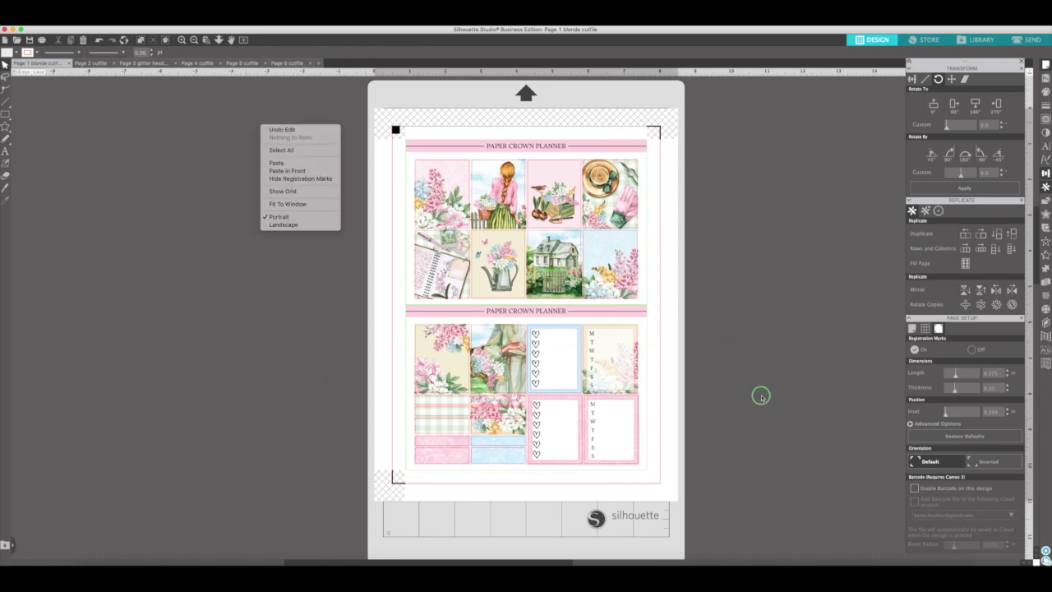
right_click(192, 373)
left_click(265, 237)
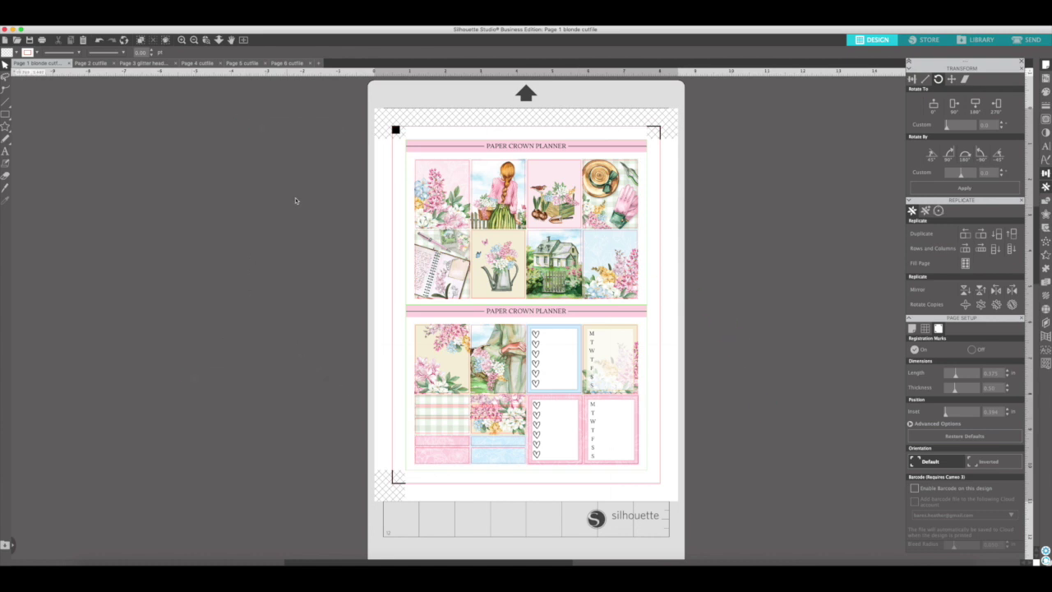
key("super+a")
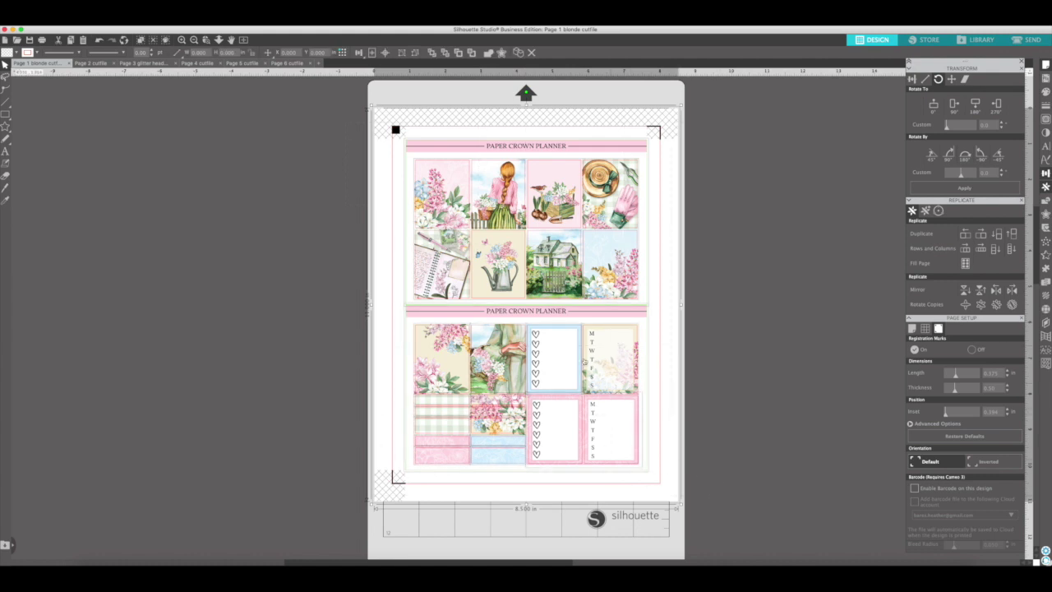
right_click(584, 360)
left_click(612, 484)
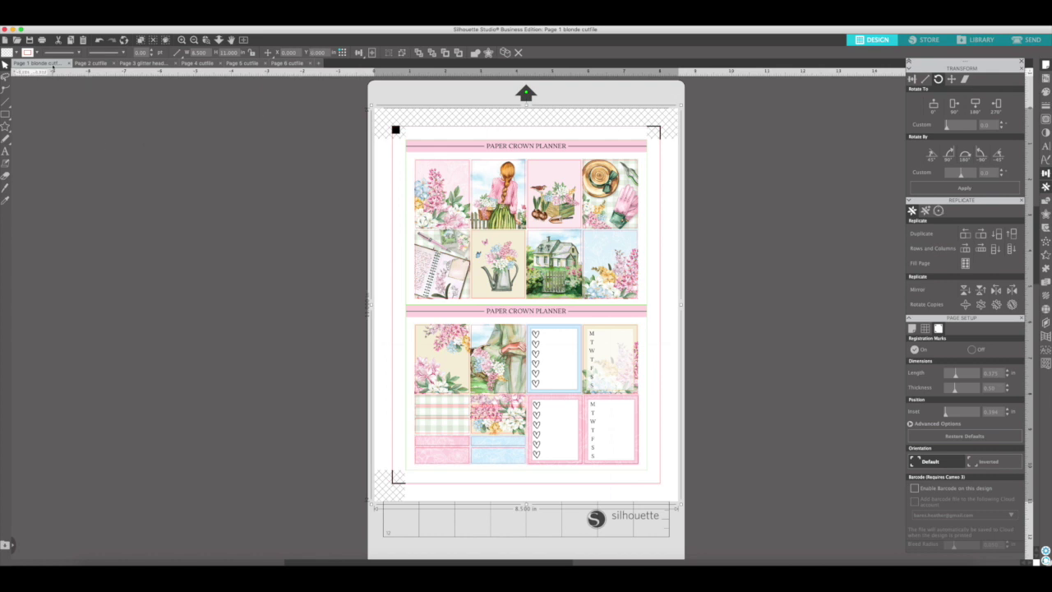
Check the Page 2 and Page 3 cutfiles, and delete the leftover checklist and weekday boxes beside the mat on Page 4
left_click(90, 64)
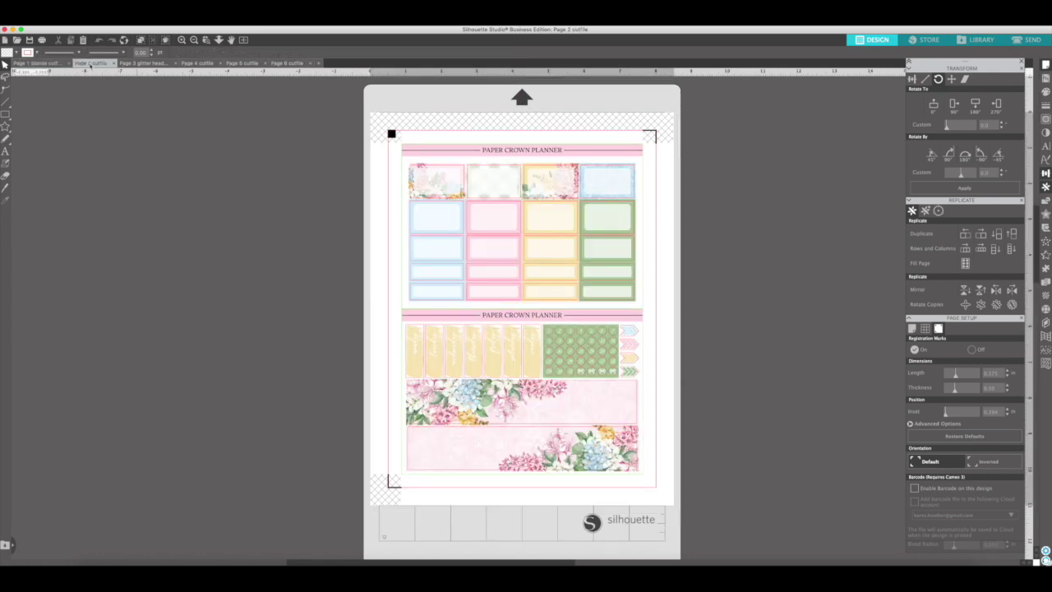
left_click(136, 63)
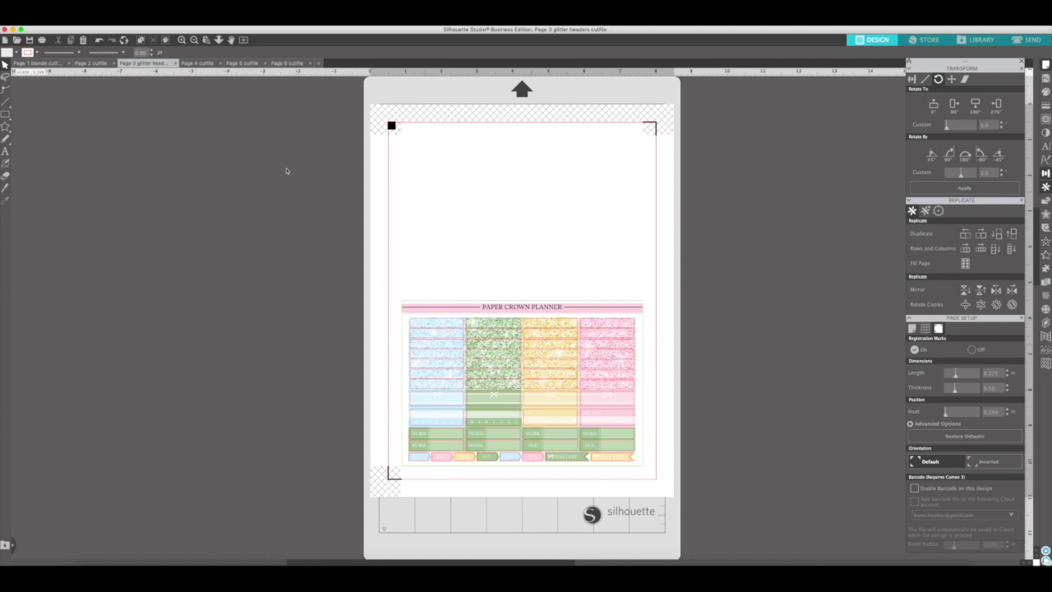
left_click(207, 64)
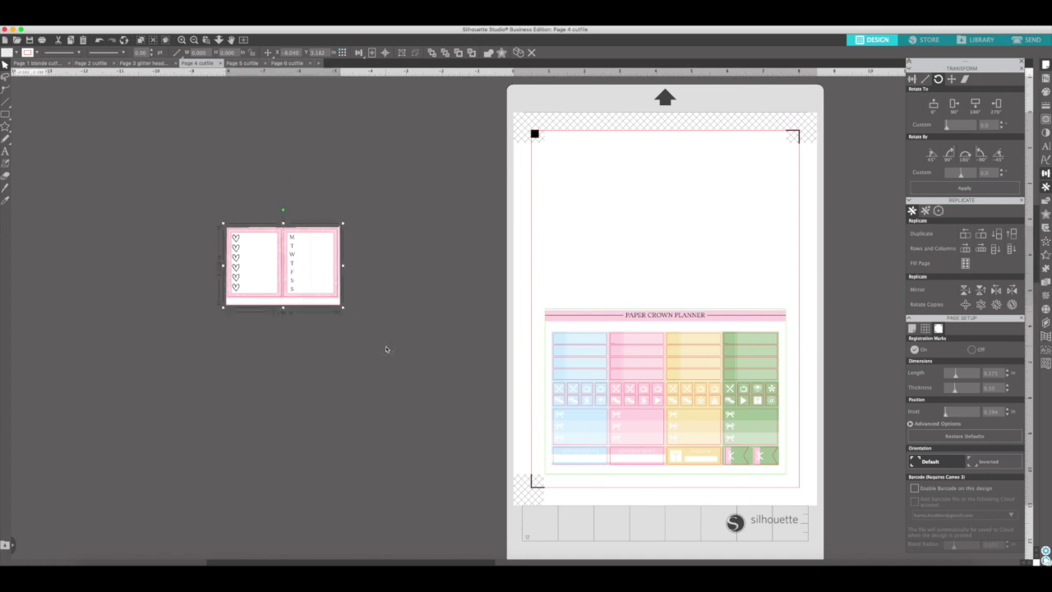
key("Delete")
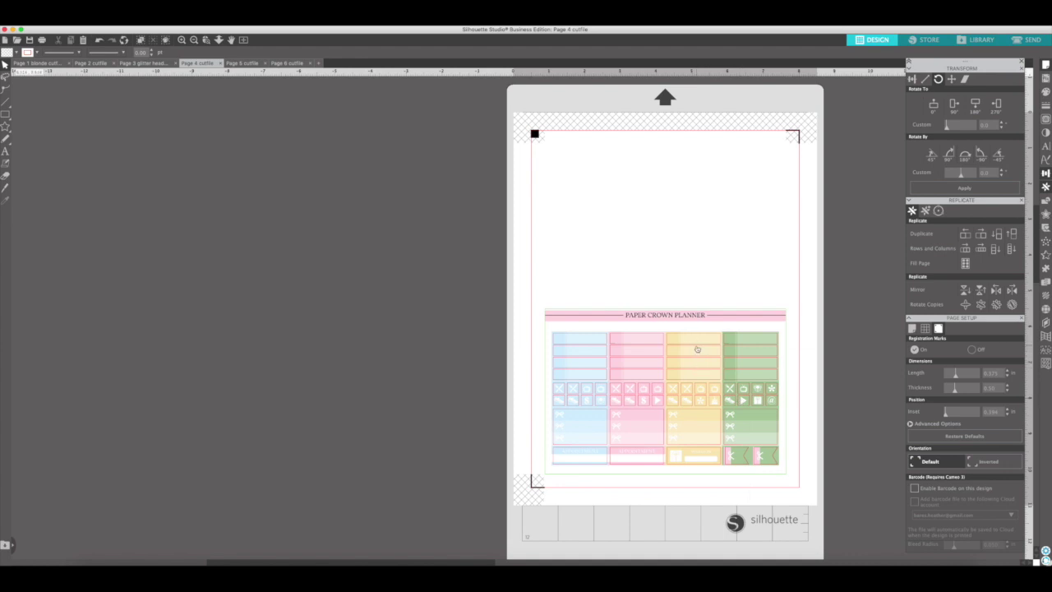
Slice the Page 4 sheet with the Knife just below the four coloured box columns, and delete the lower part and its leftover icon outlines
left_click(5, 187)
left_click_drag(481, 383, 881, 382)
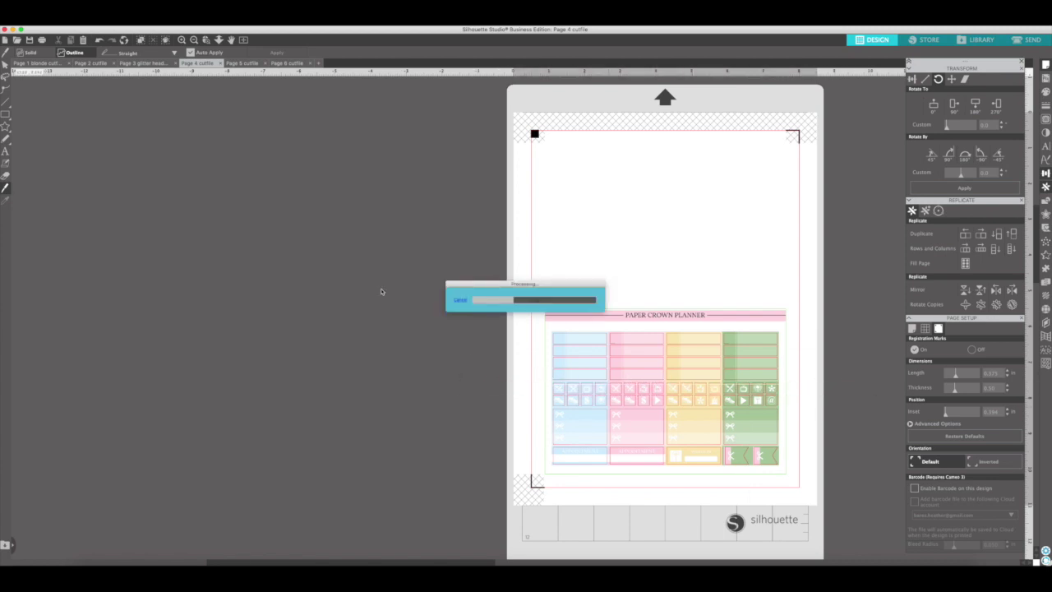
left_click(4, 65)
left_click(567, 448)
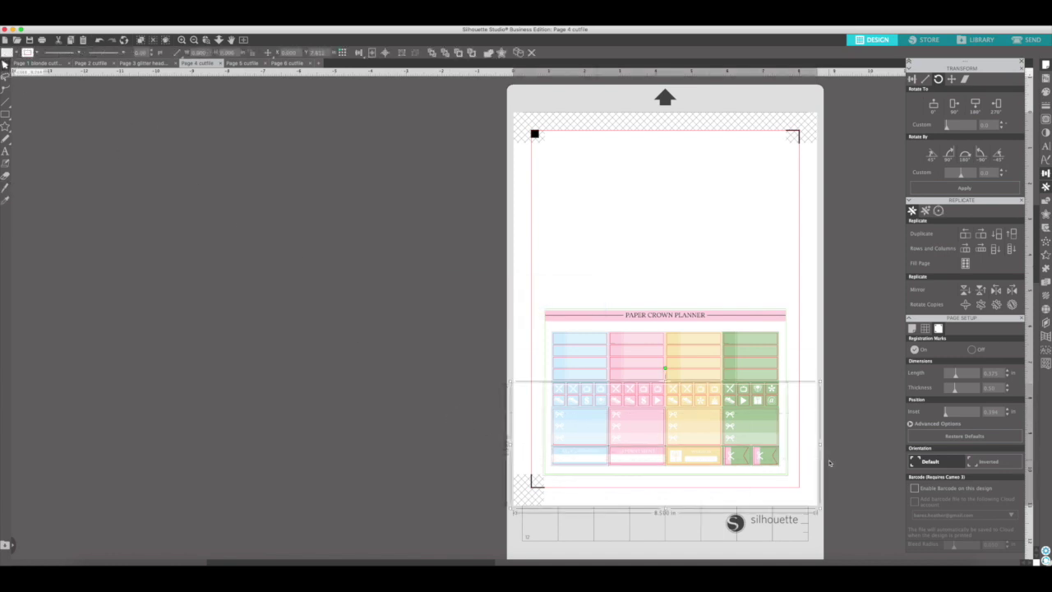
key("Delete")
scroll(775, 451, "down", 1)
left_click_drag(573, 398, 806, 406)
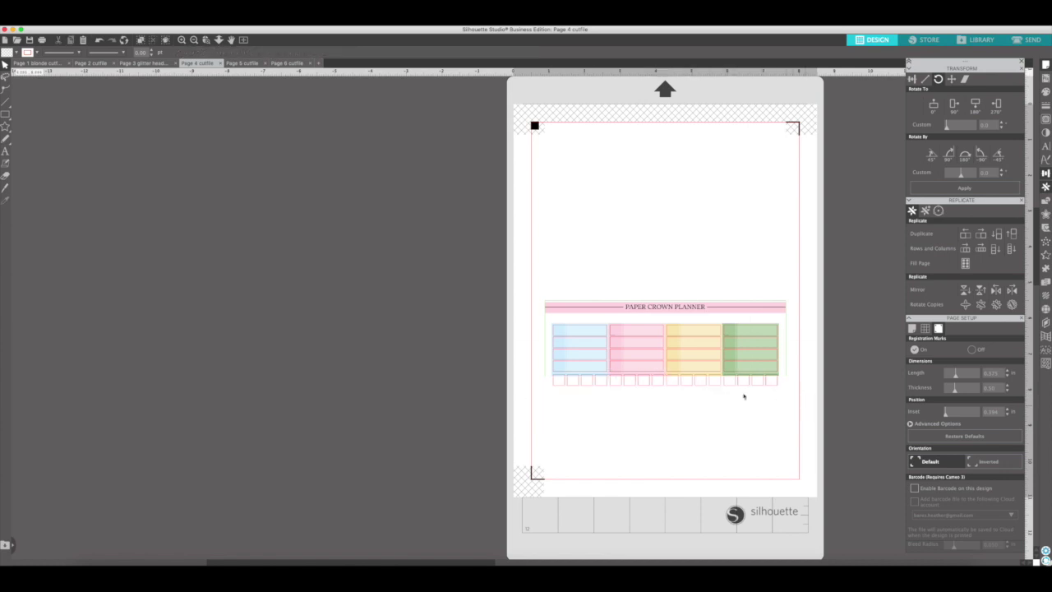
left_click_drag(545, 388, 801, 397)
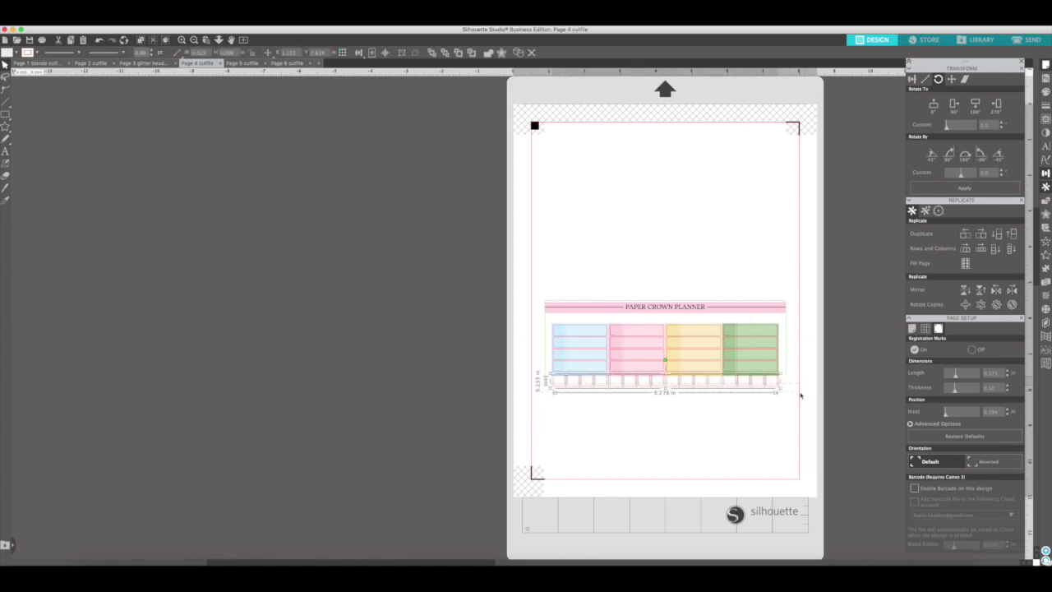
key("Delete")
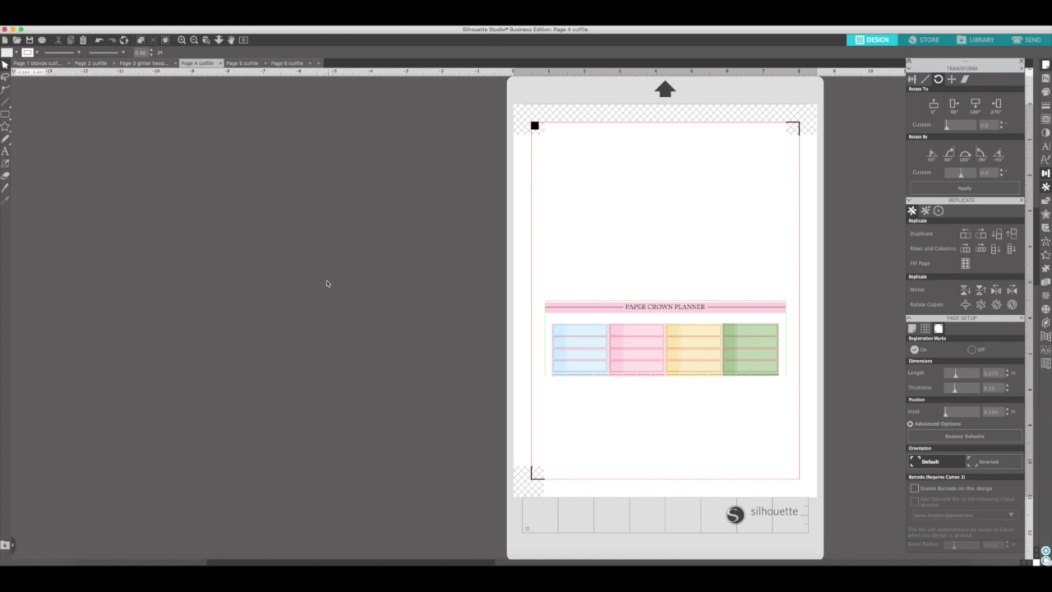
Erase the leftover strip below the coloured boxes and the Paper Crown Planner header and border around them
left_click(7, 177)
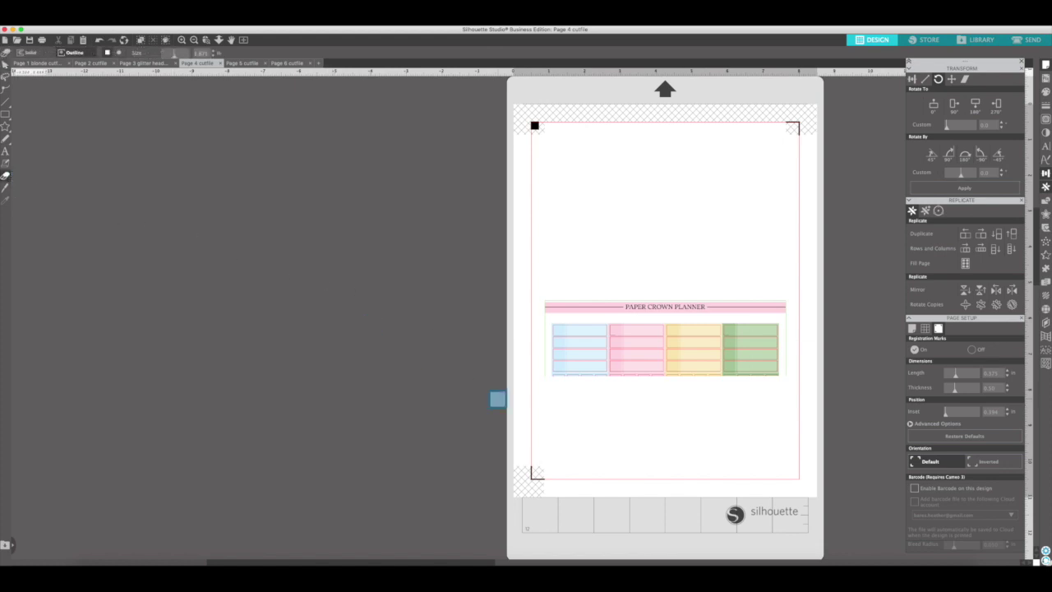
left_click_drag(556, 383, 715, 387)
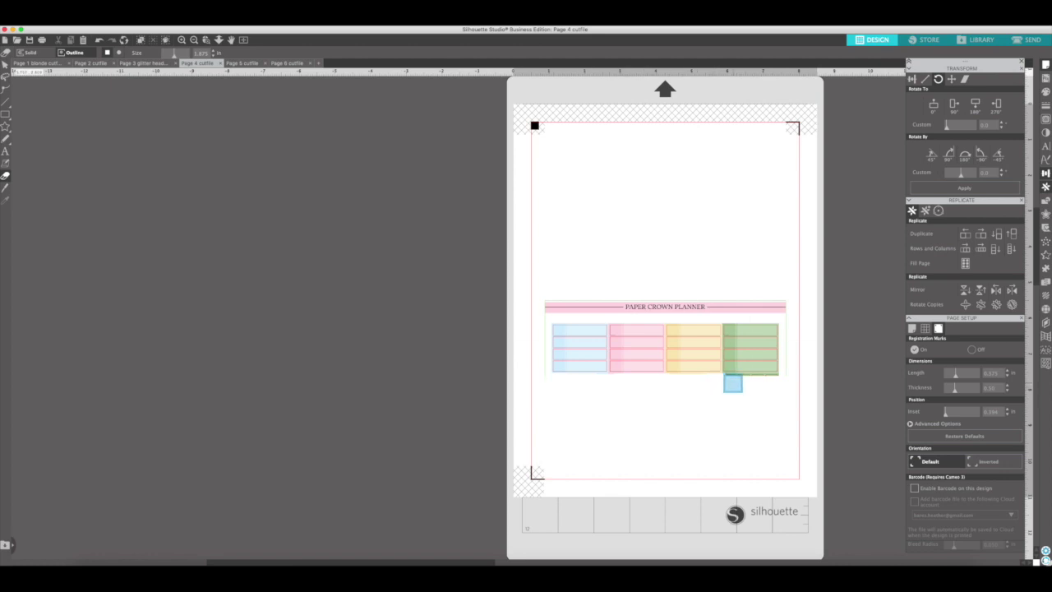
left_click_drag(732, 386, 790, 382)
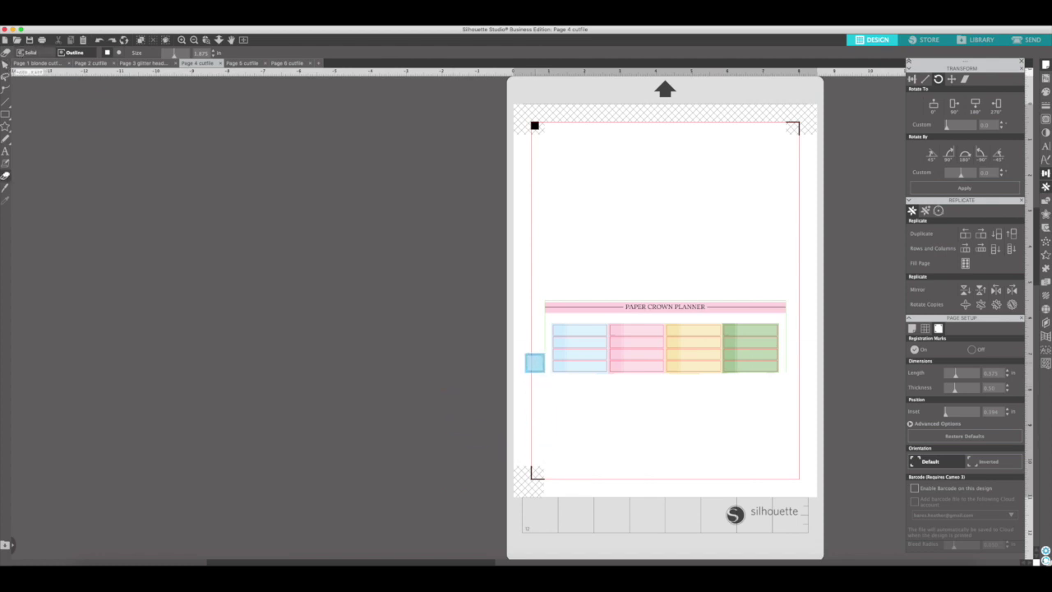
mouse_move(535, 364)
left_mouse_down()
mouse_move(540, 304)
mouse_move(797, 308)
mouse_move(792, 379)
left_mouse_up()
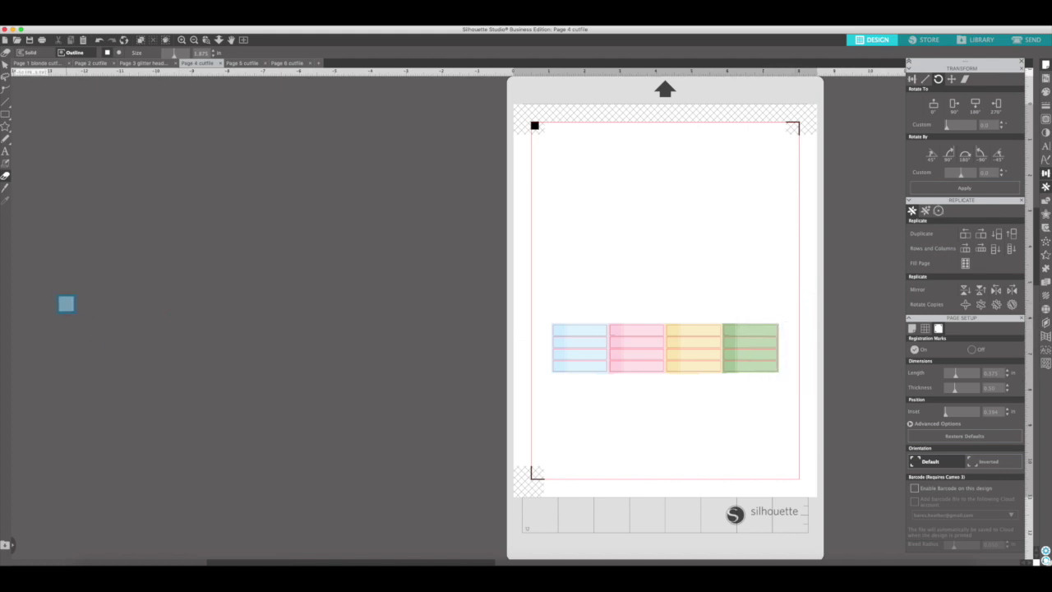
Group the remaining coloured boxes on Page 4 and move them off the mat onto the grey workspace
left_click(5, 64)
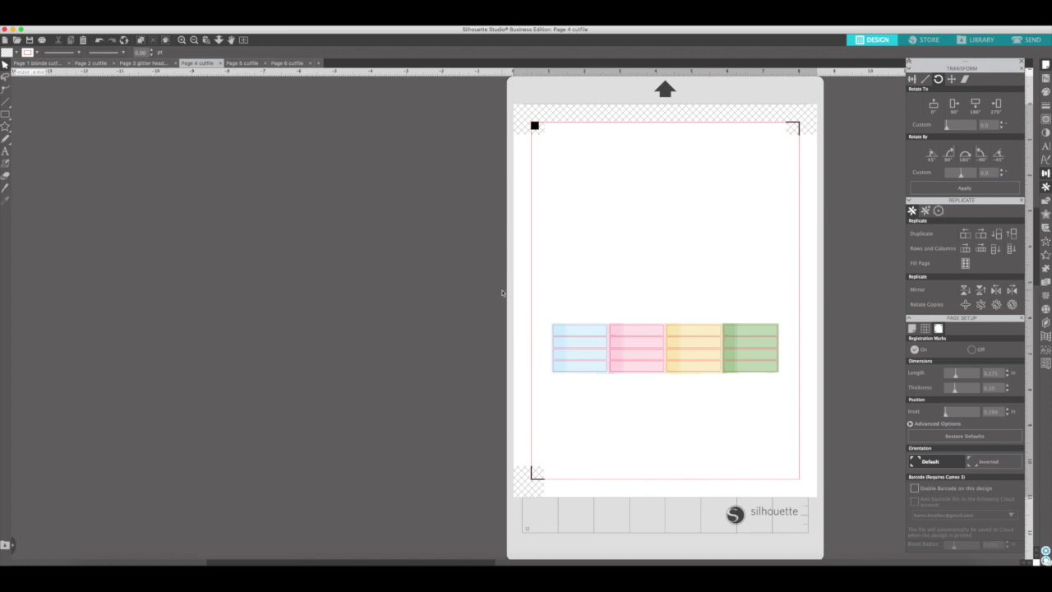
left_click_drag(502, 291, 818, 409)
right_click(695, 349)
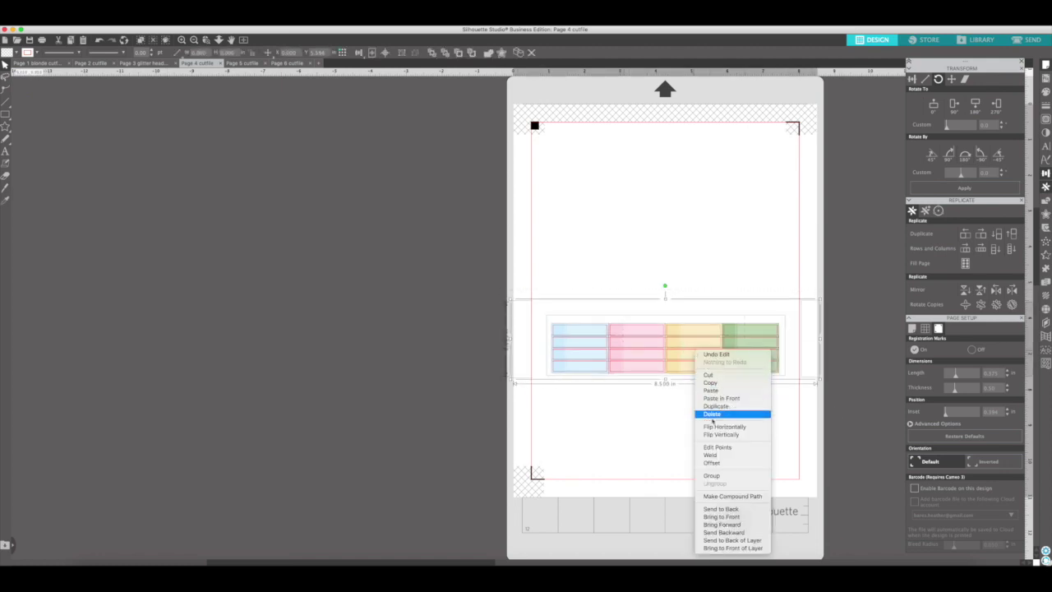
left_click(712, 476)
left_click_drag(653, 352, 280, 306)
left_click(299, 199)
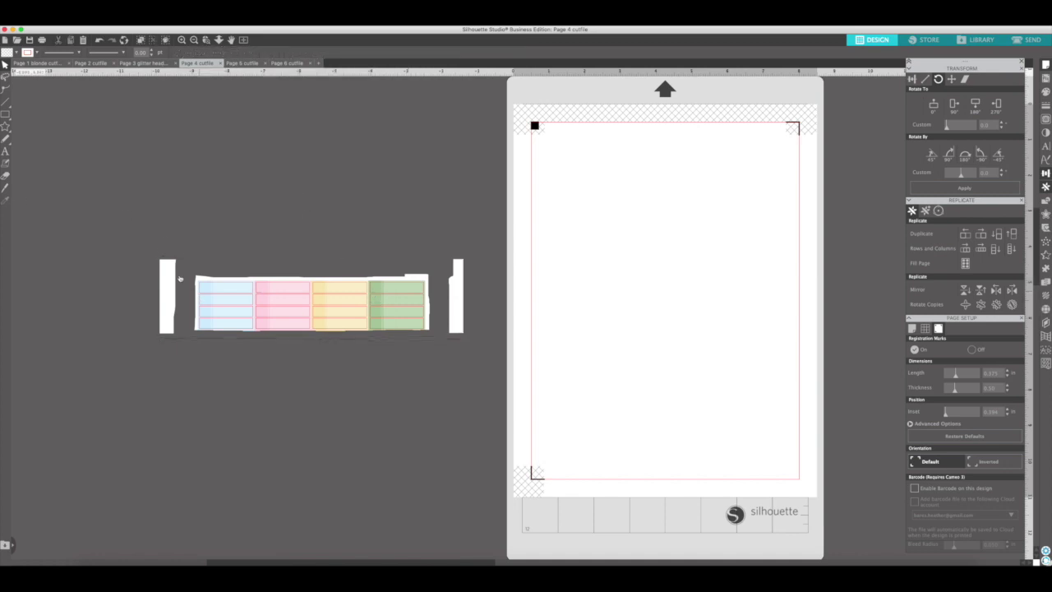
Erase the white scraps on both sides of the coloured boxes
left_click(5, 175)
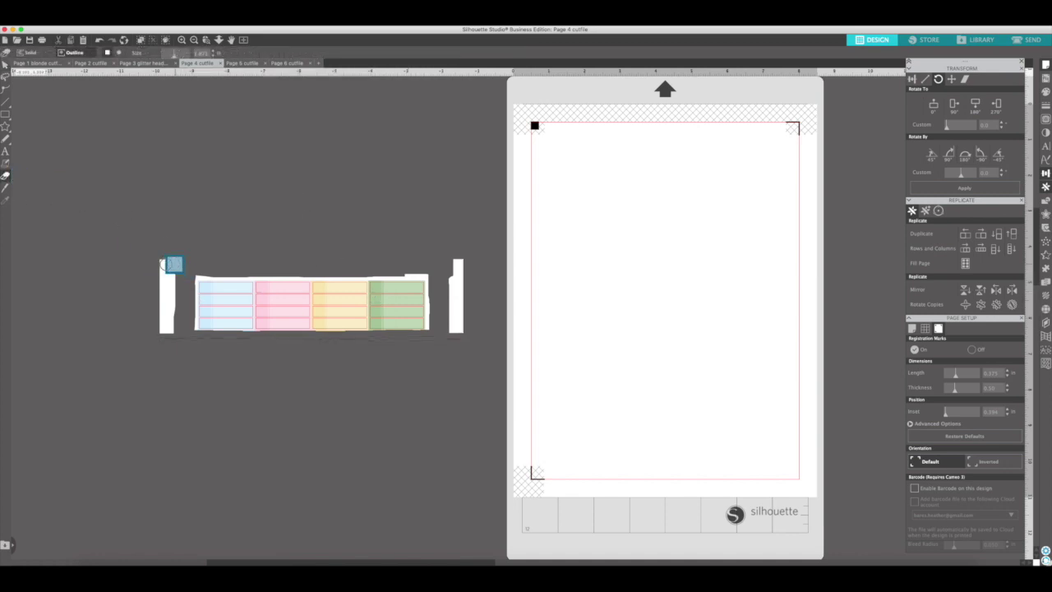
mouse_move(164, 264)
left_mouse_down()
mouse_move(160, 322)
mouse_move(169, 322)
left_mouse_up()
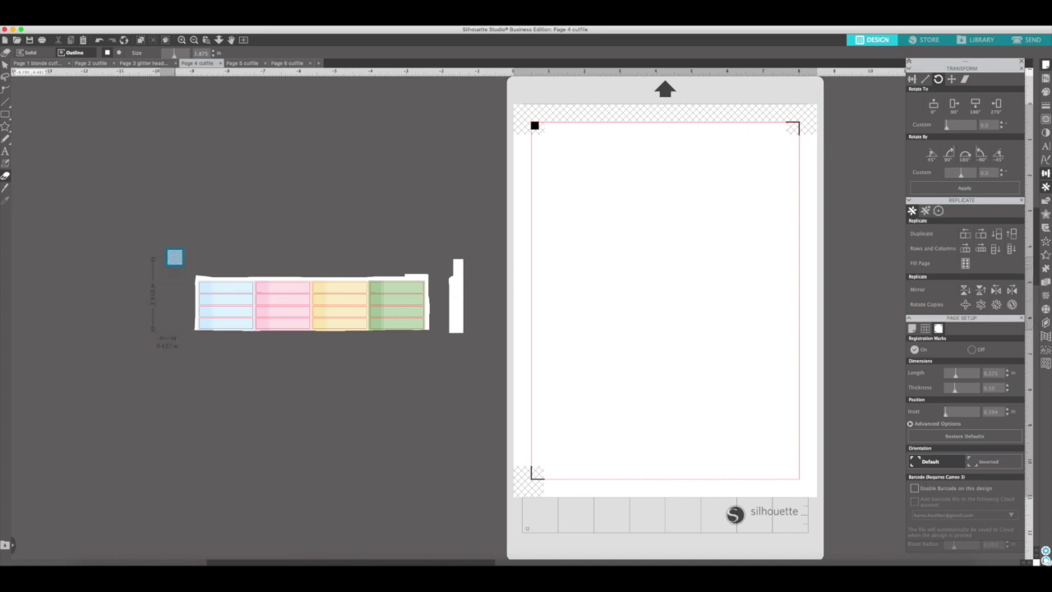
left_click_drag(459, 260, 457, 335)
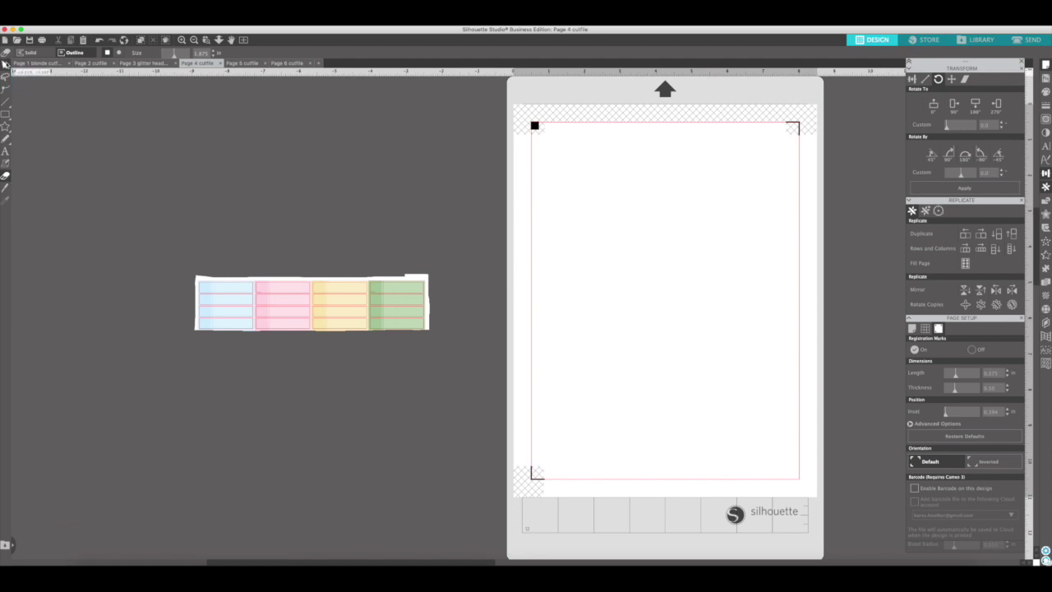
Group the cleaned-up coloured boxes with their cut lines and copy the group
left_click(5, 64)
left_click_drag(129, 195, 414, 340)
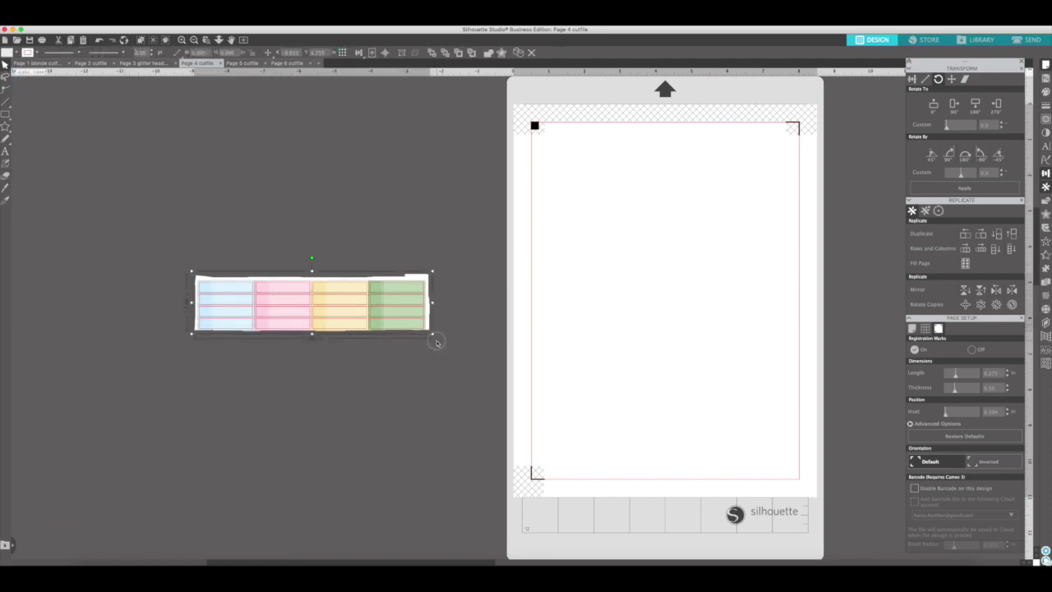
right_click(386, 307)
left_click(403, 428)
right_click(377, 309)
left_click(382, 338)
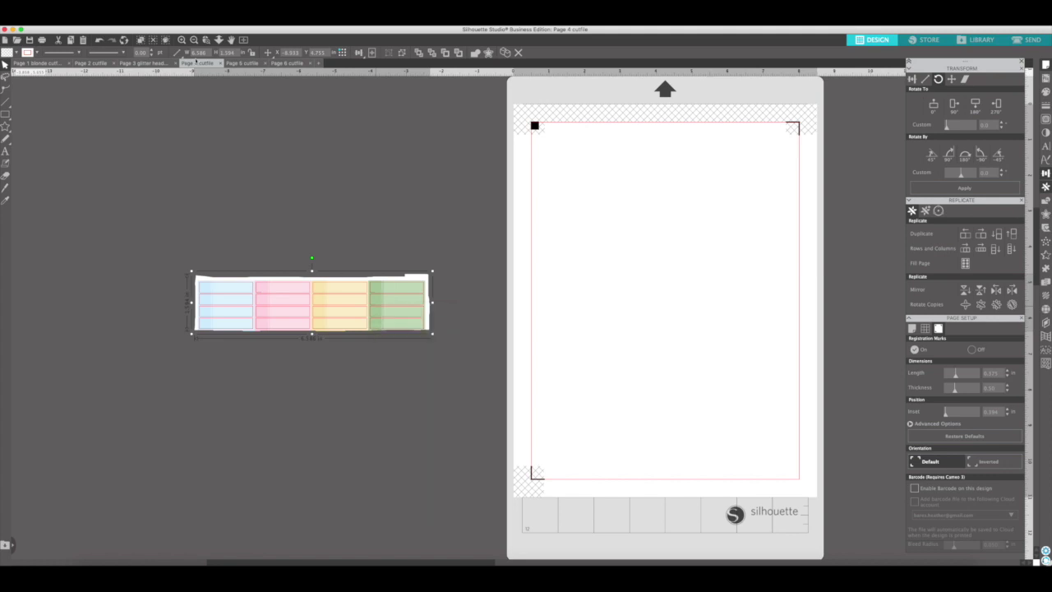
Paste the coloured boxes into the Page 3 glitter headers cutfile and place them directly above the Paper Crown Planner header
left_click(153, 63)
right_click(467, 255)
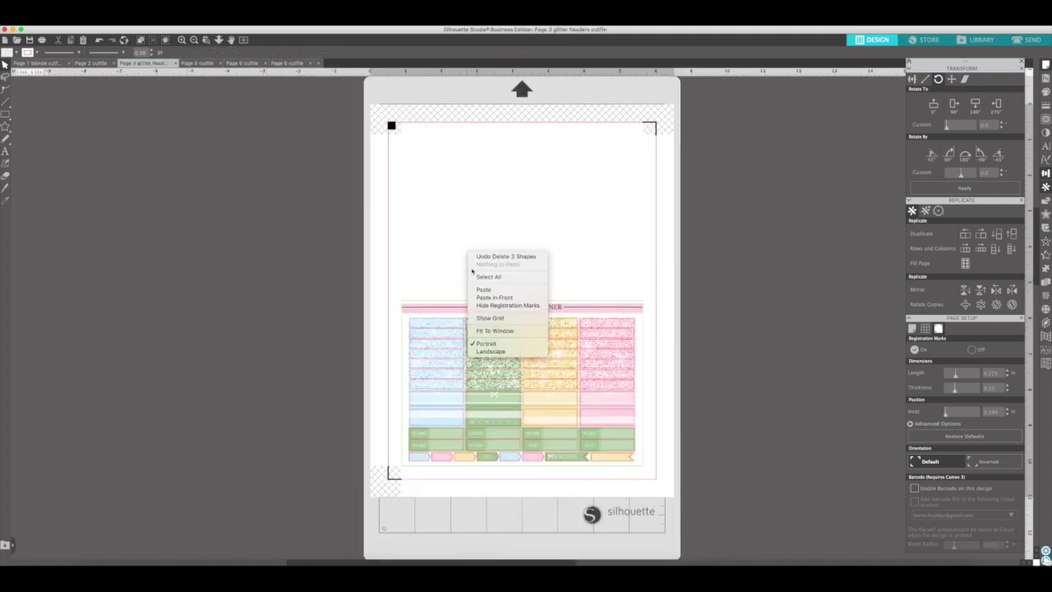
left_click(487, 289)
left_click_drag(216, 293, 553, 270)
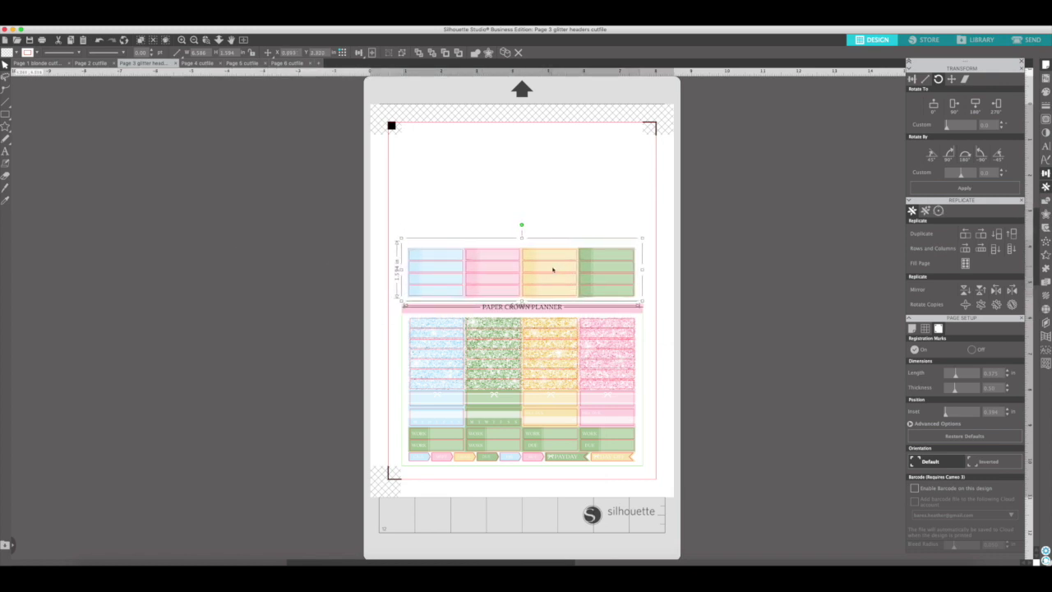
left_click(299, 257)
Close the Page 4 cutfile without saving its changes
left_click(201, 64)
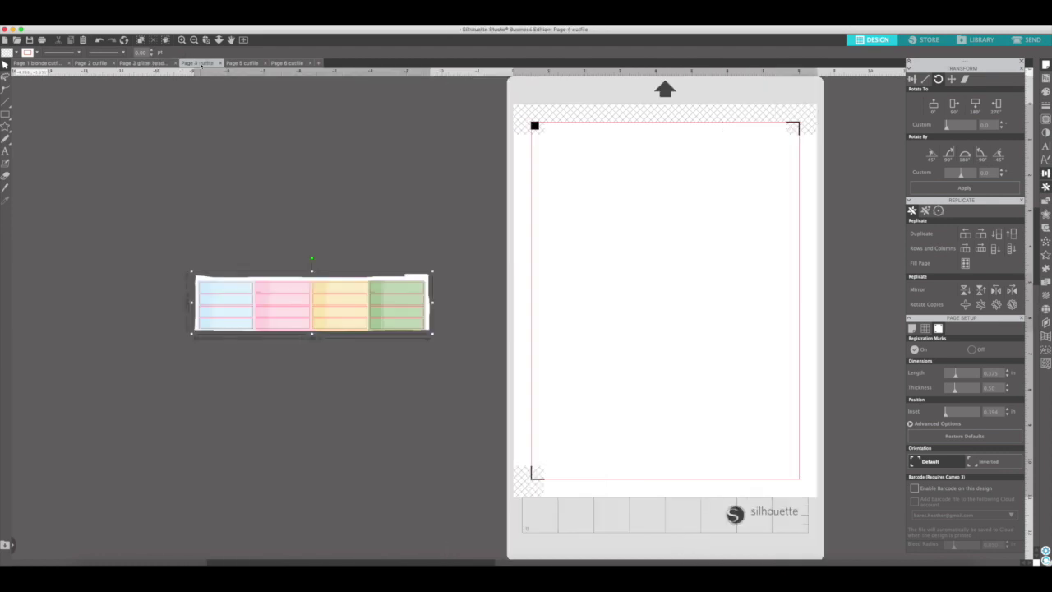
left_click(221, 63)
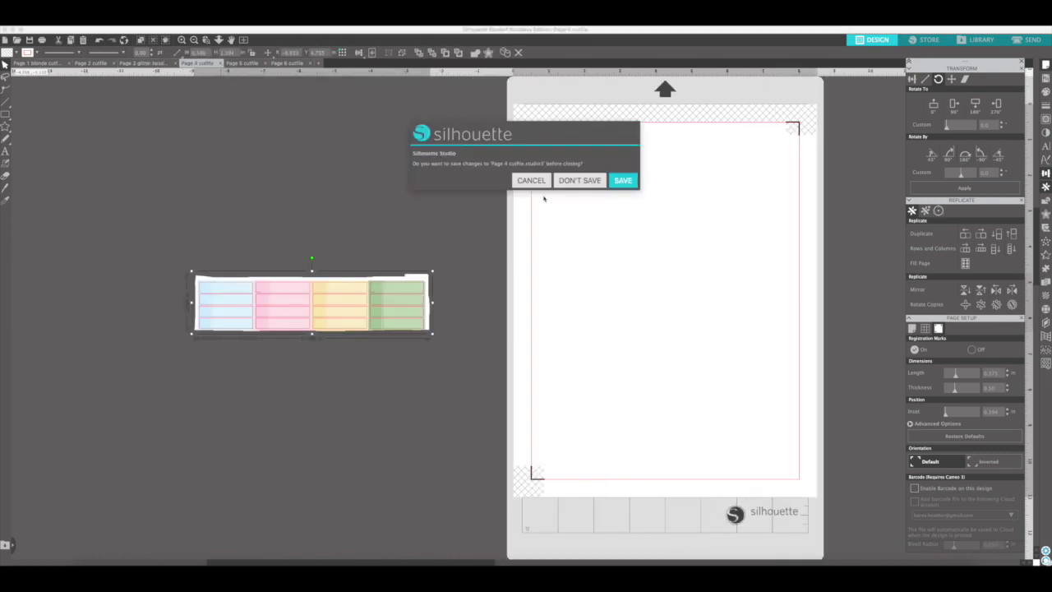
left_click(580, 180)
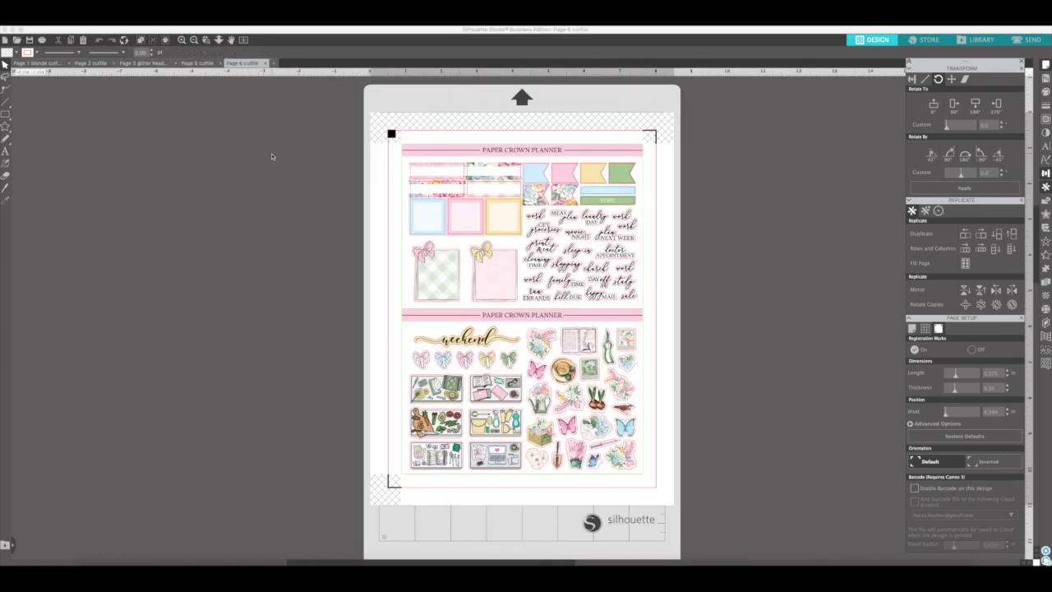
Check the Page 5 cutfile, then slice the Page 6 sheet above its lower header and move the upper half off the mat
left_click(199, 64)
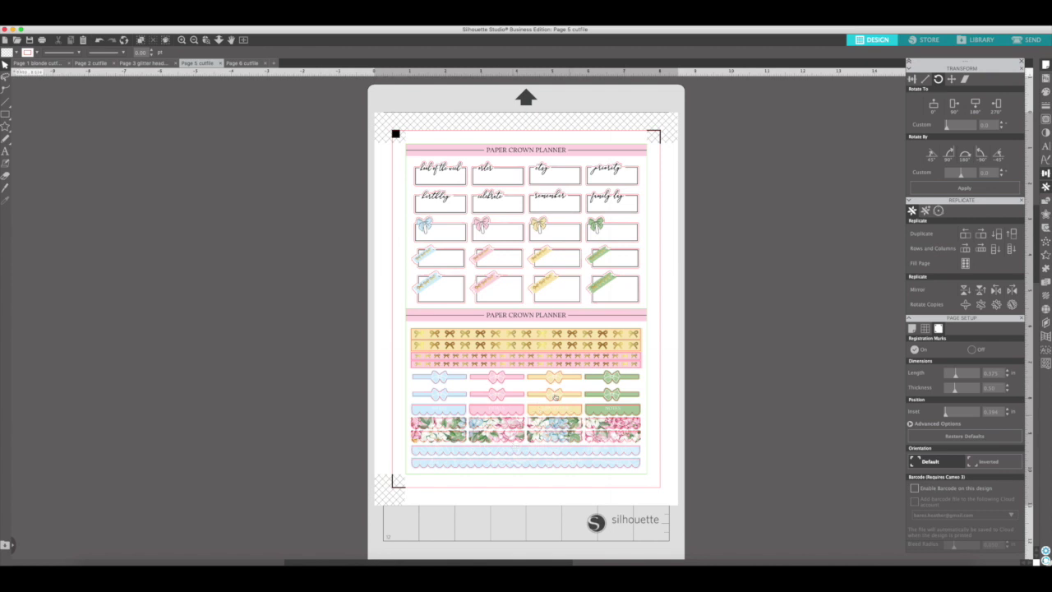
left_click(243, 64)
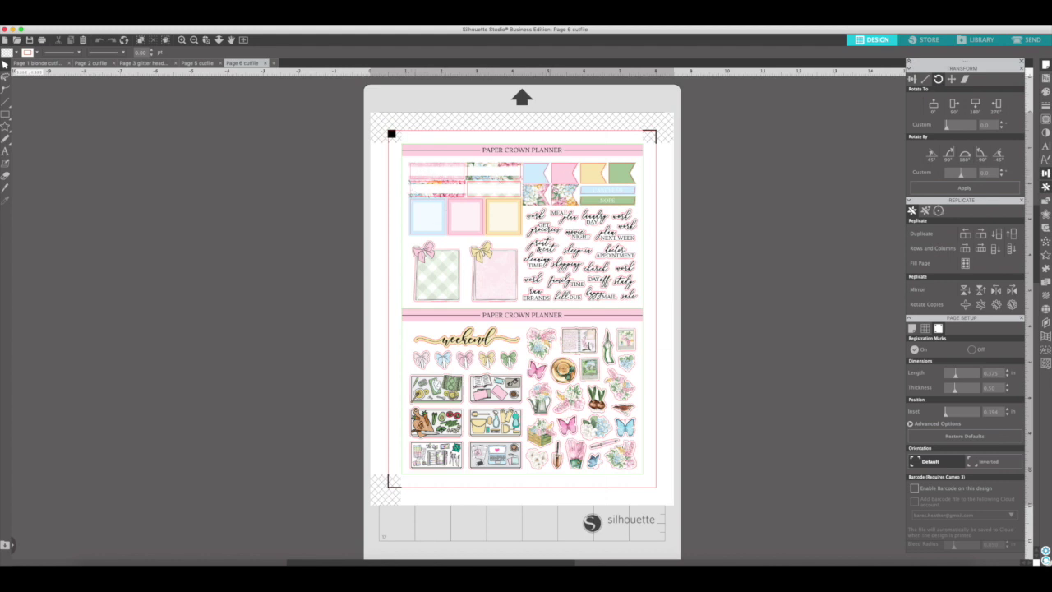
left_click(5, 187)
left_click_drag(306, 308, 754, 306)
left_click(6, 64)
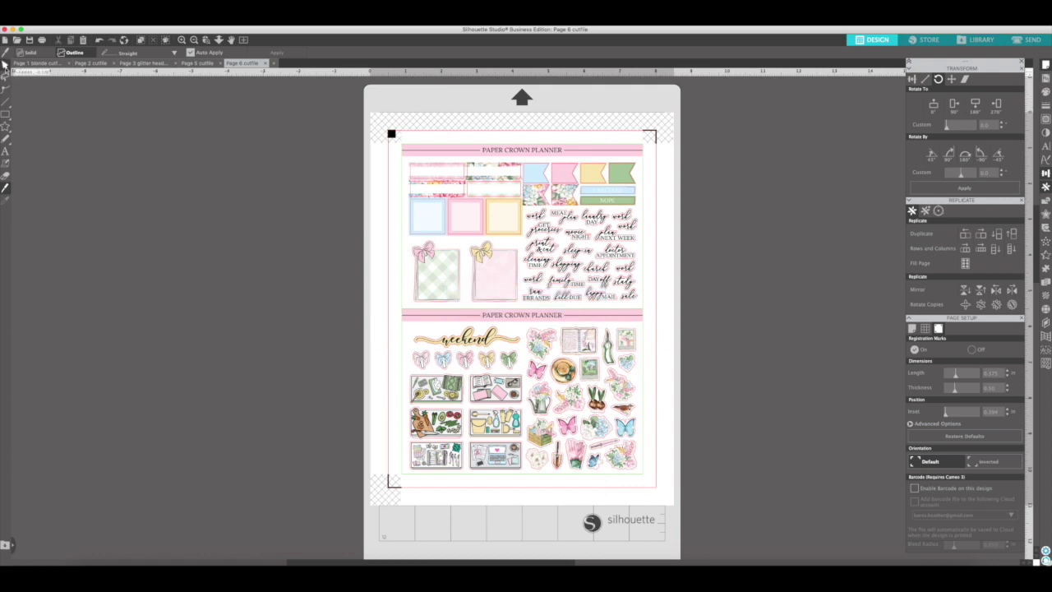
left_click(629, 290)
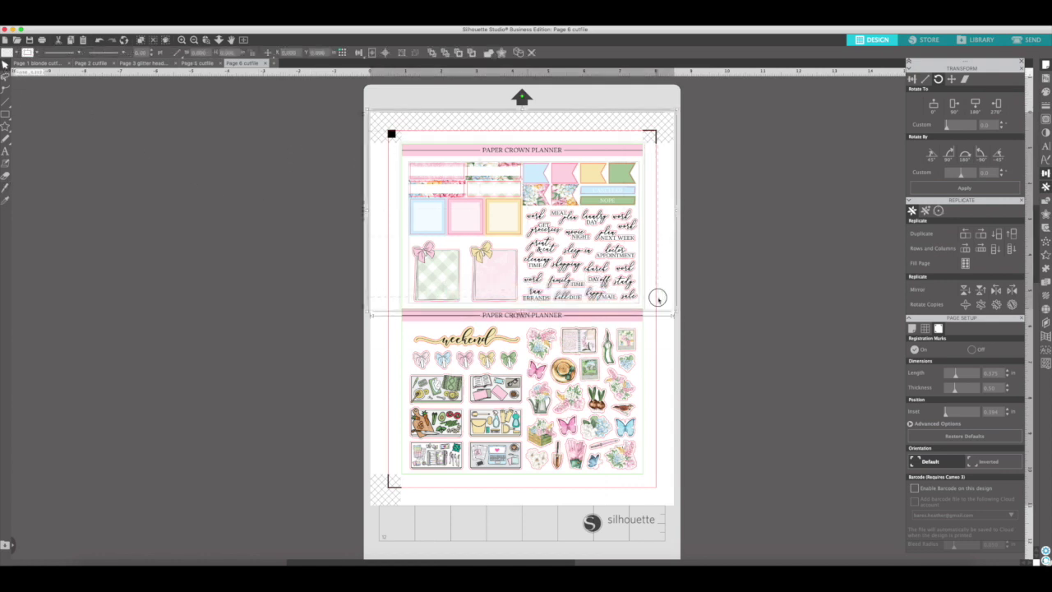
left_click_drag(580, 265, 255, 297)
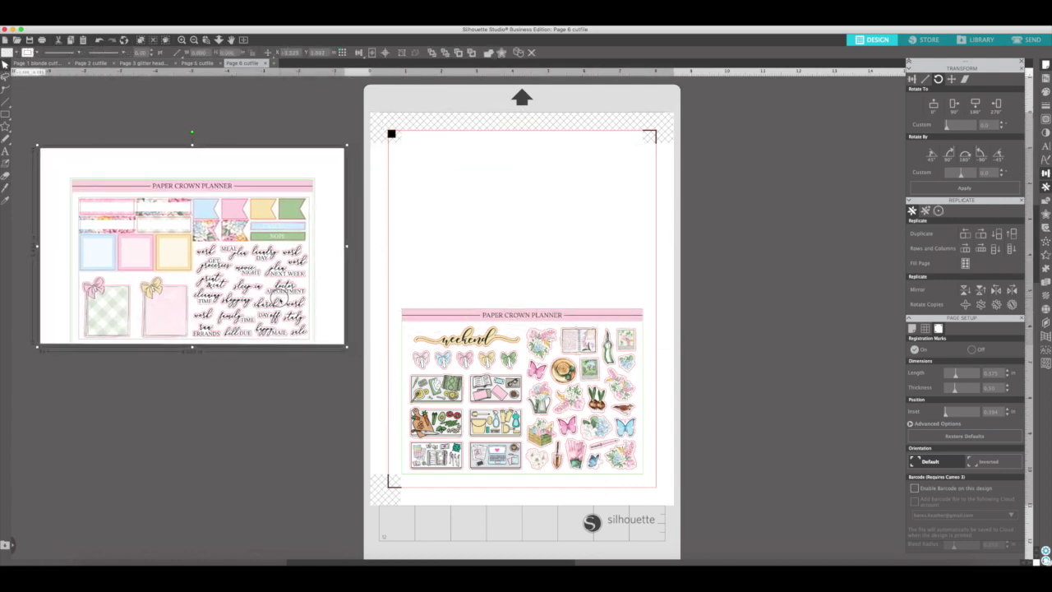
left_click(324, 417)
Erase a gap above and beside the script words on the Page 6 upper half, and delete the separated script block
left_click(5, 175)
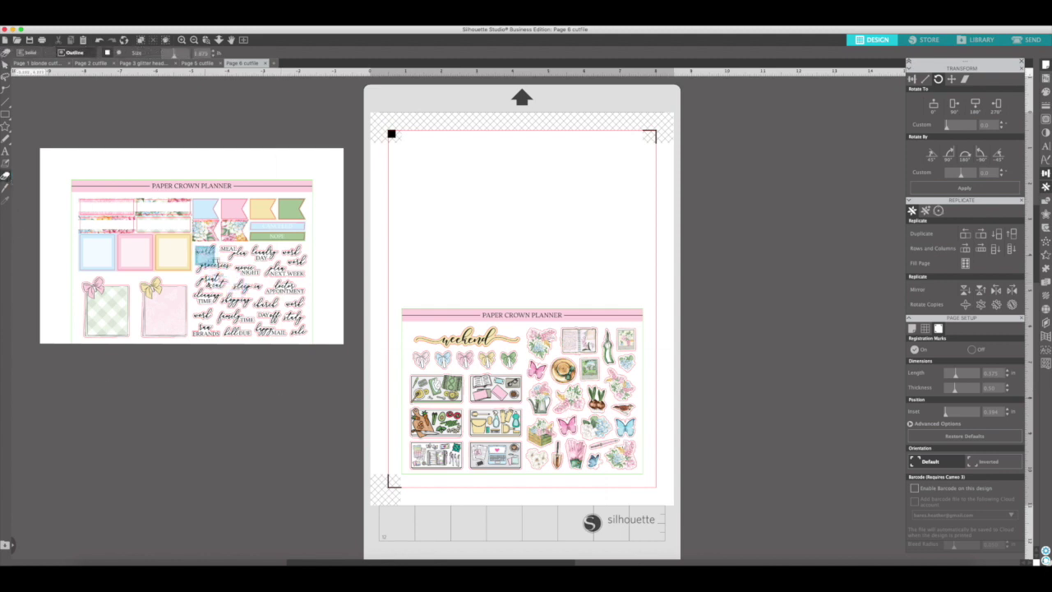
mouse_move(205, 252)
left_mouse_down()
mouse_move(338, 254)
mouse_move(303, 253)
left_mouse_up()
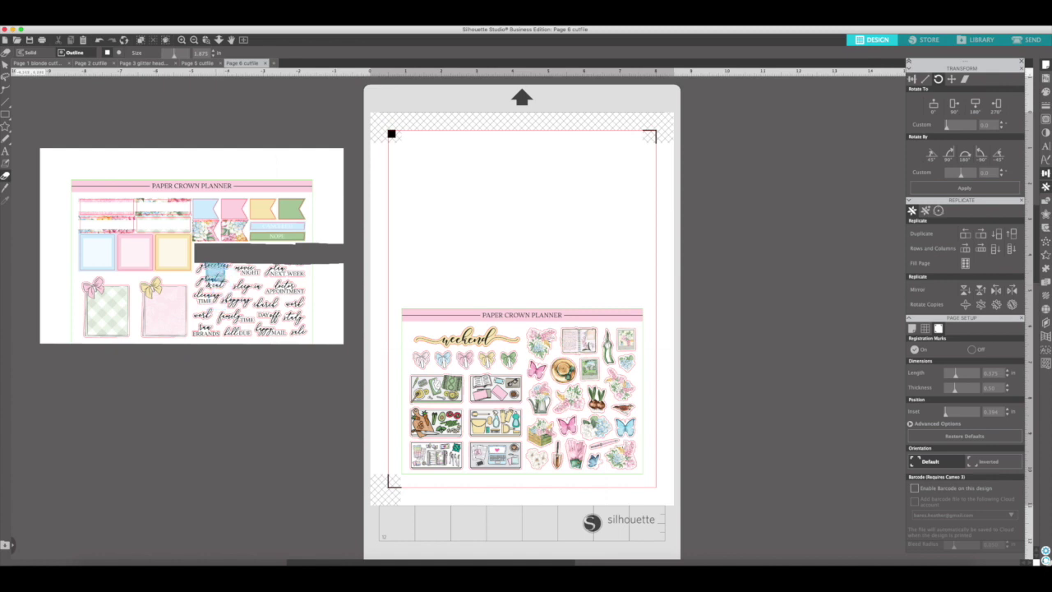
left_click_drag(202, 270, 202, 362)
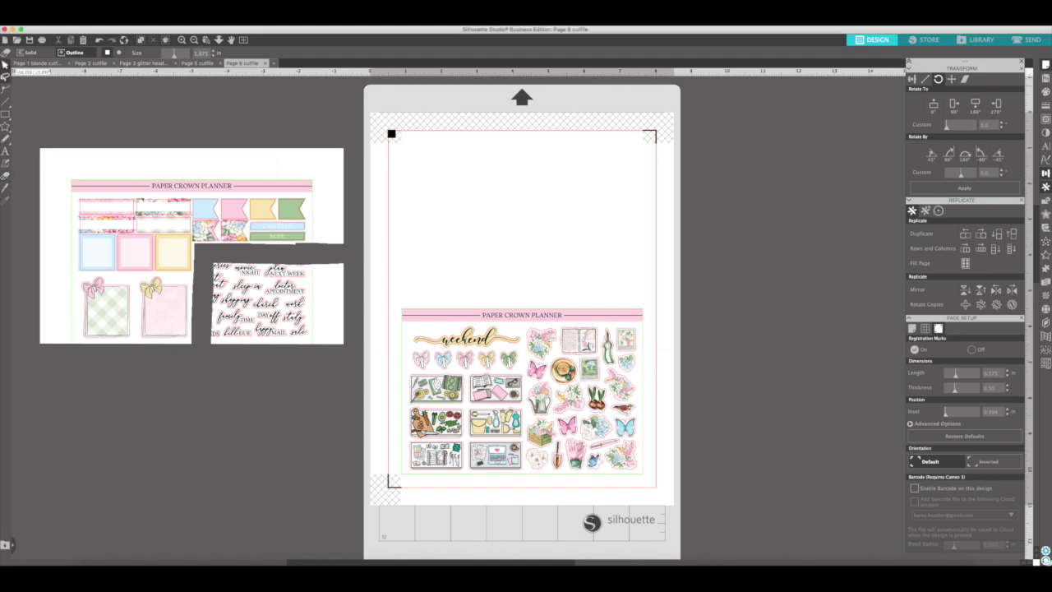
key("v")
left_click(279, 306)
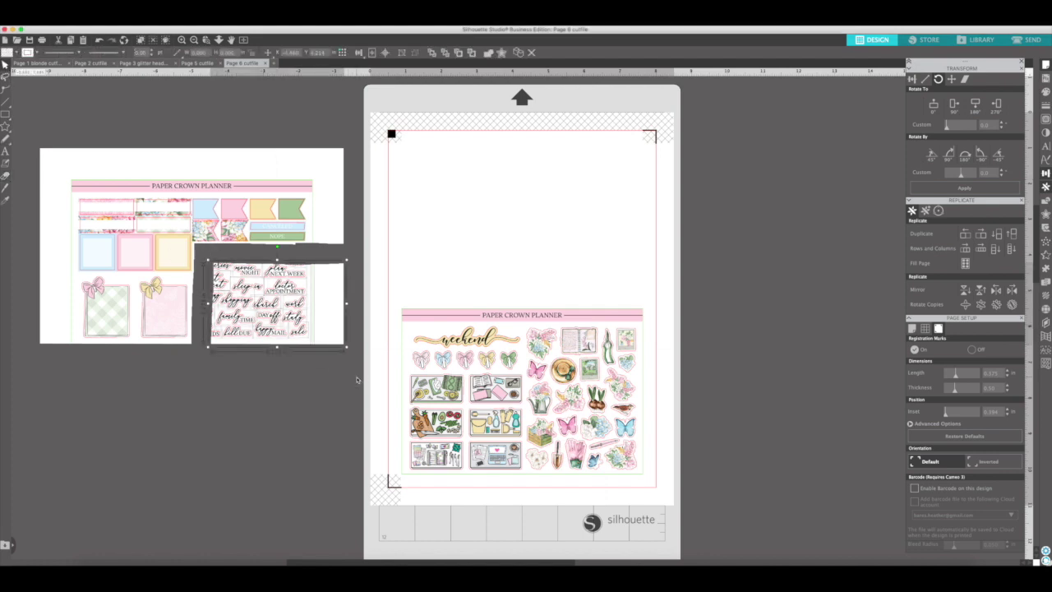
key("Delete")
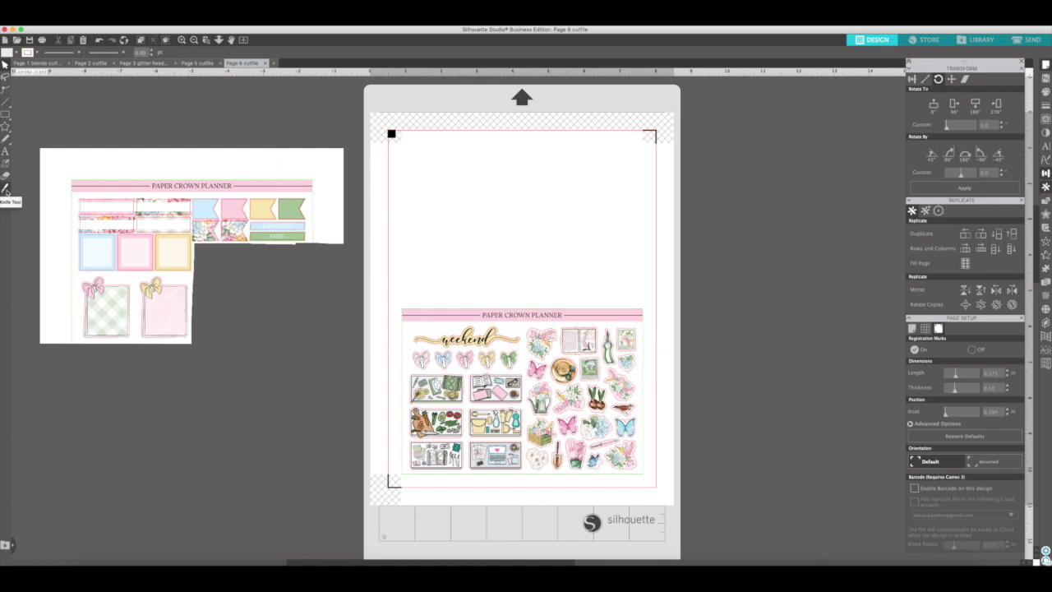
Slice the sheet below the blue, pink and yellow square boxes, and delete the piece with the two bow note boxes
left_click(7, 189)
left_click_drag(25, 274, 256, 272)
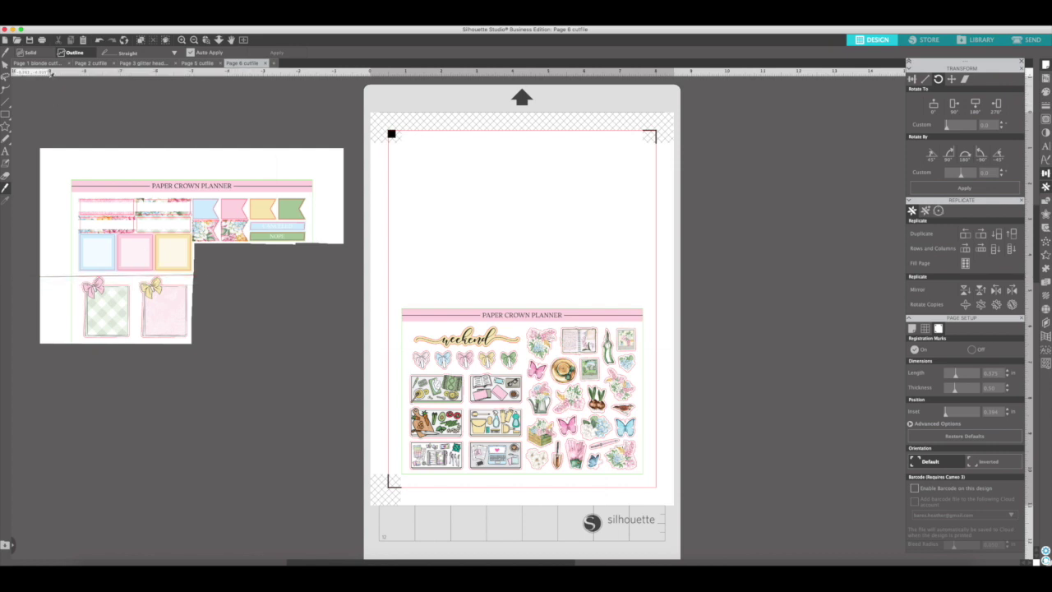
left_click(5, 63)
left_click(48, 320)
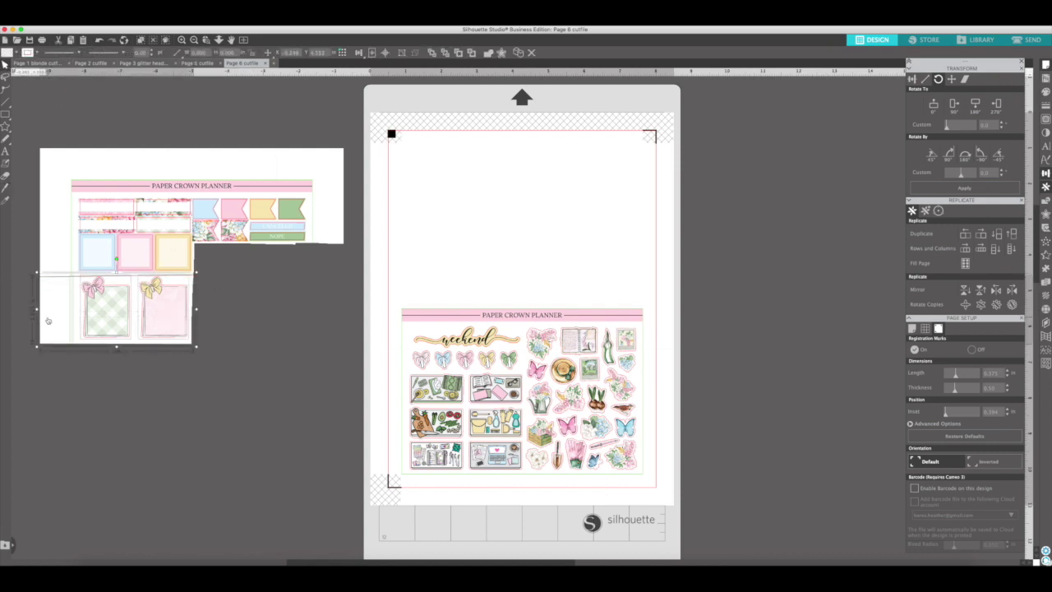
key("Delete")
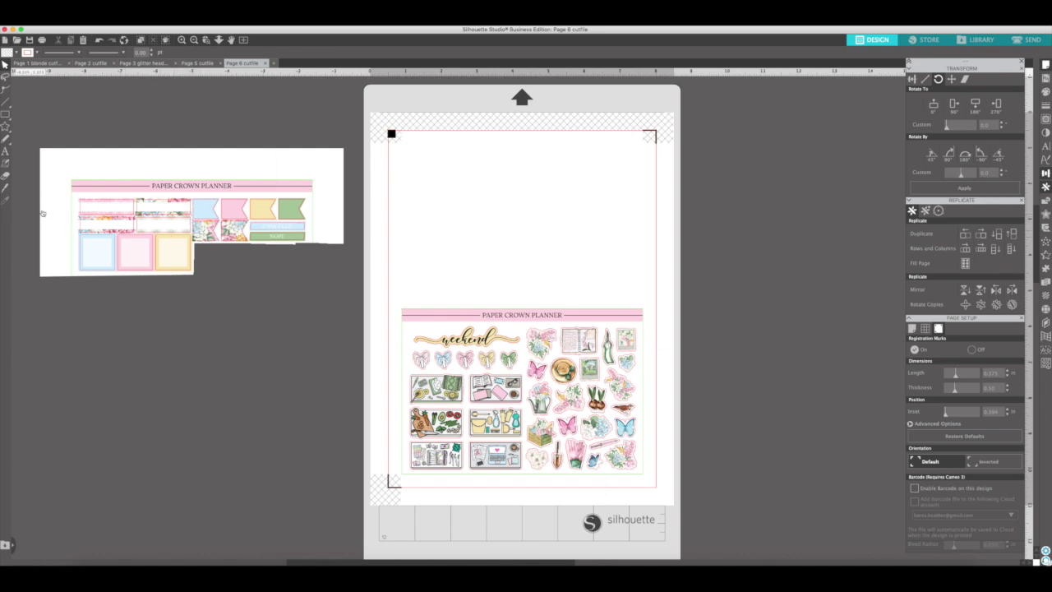
Erase a strip along the right edge, the header banner and the left margin around the stickers on the Page 6 upper half
left_click(5, 175)
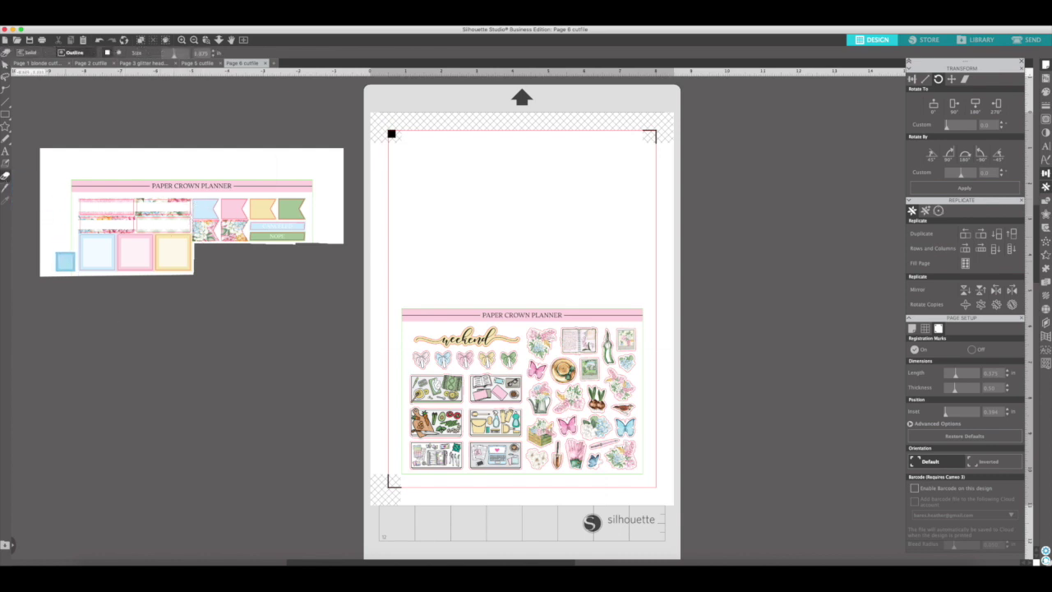
left_click_drag(319, 236, 319, 136)
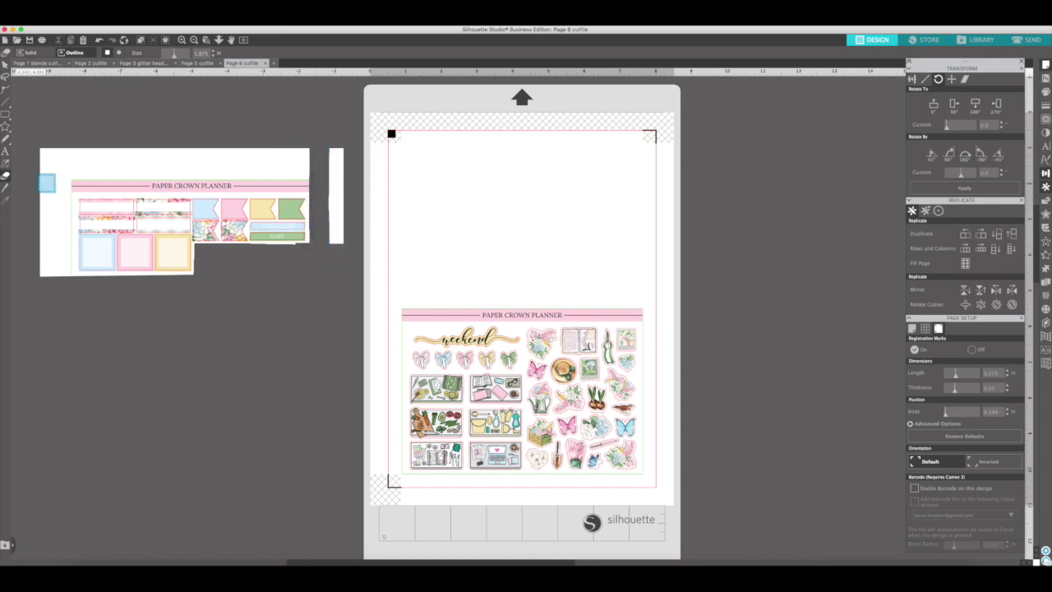
mouse_move(40, 183)
left_mouse_down()
mouse_move(306, 184)
mouse_move(302, 169)
left_mouse_up()
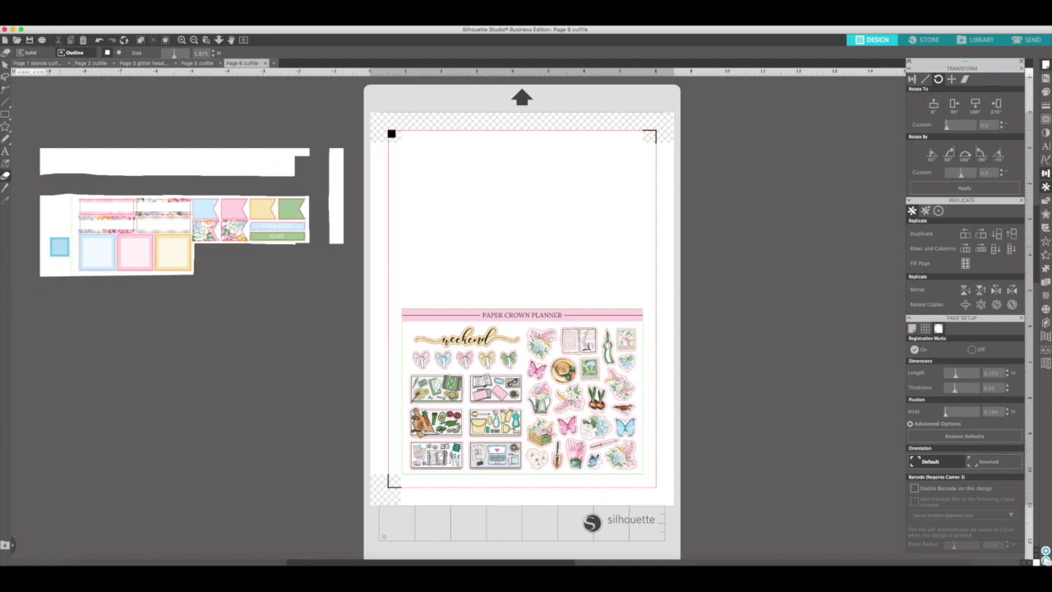
left_click_drag(65, 202, 65, 282)
Delete the three leftover blank pieces to the left of, above and to the right of the trimmed sticker block
left_click(5, 65)
left_click(46, 225)
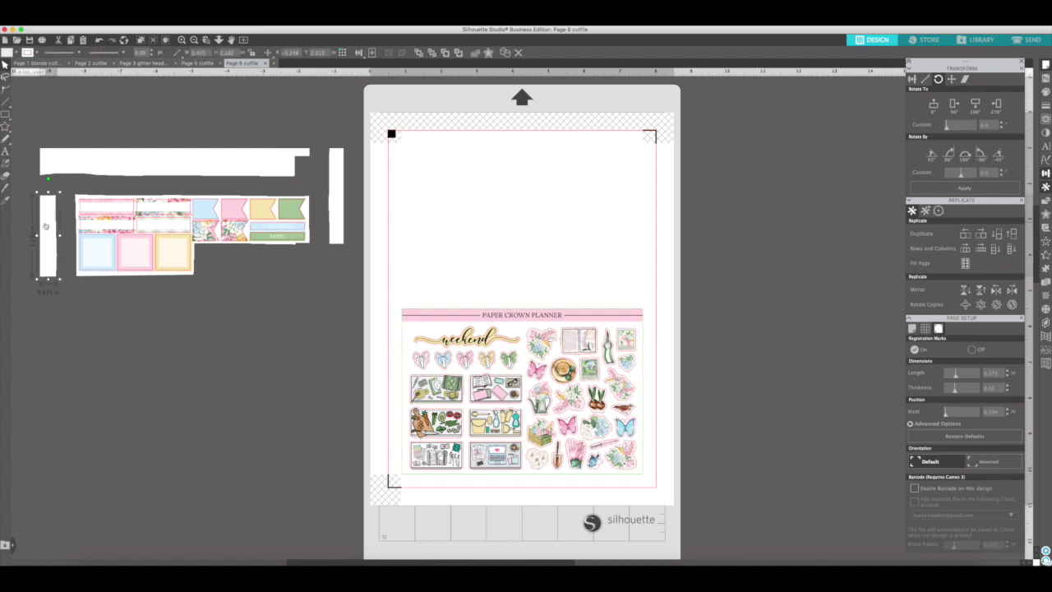
key("Delete")
left_click(73, 171)
key("Delete")
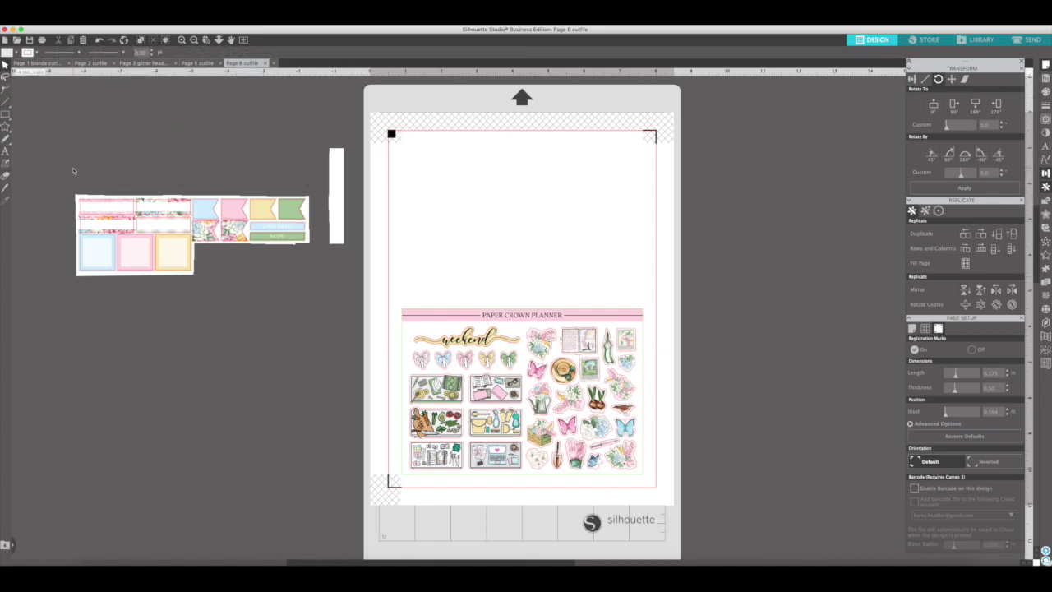
left_click(337, 190)
key("Delete")
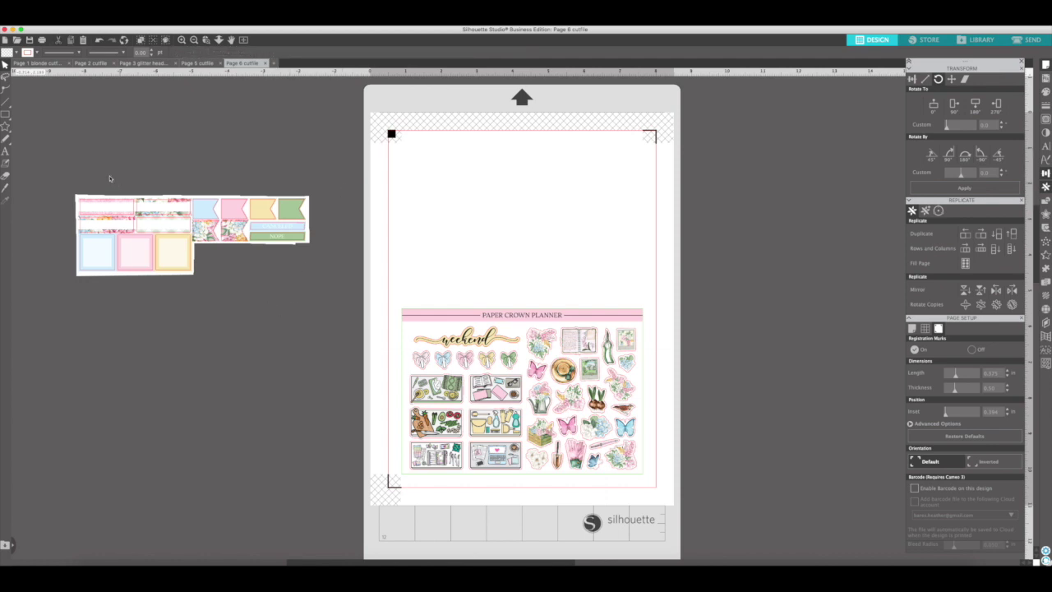
Copy the trimmed Page 6 sticker block with its cut lines and paste it into the Page 3 glitter headers cutfile
left_click_drag(80, 206, 322, 278)
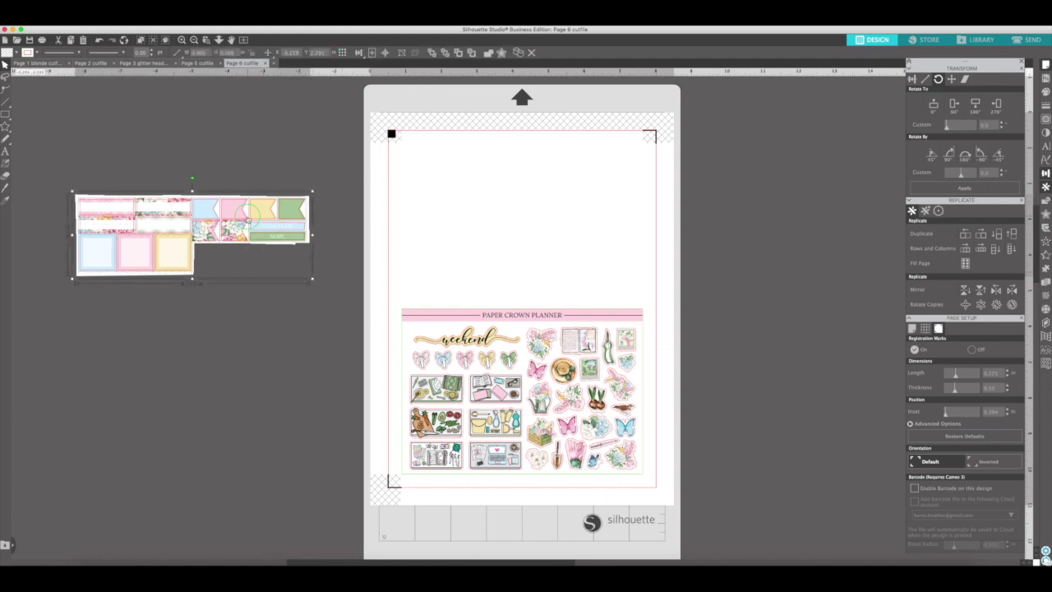
right_click(246, 215)
left_click(271, 247)
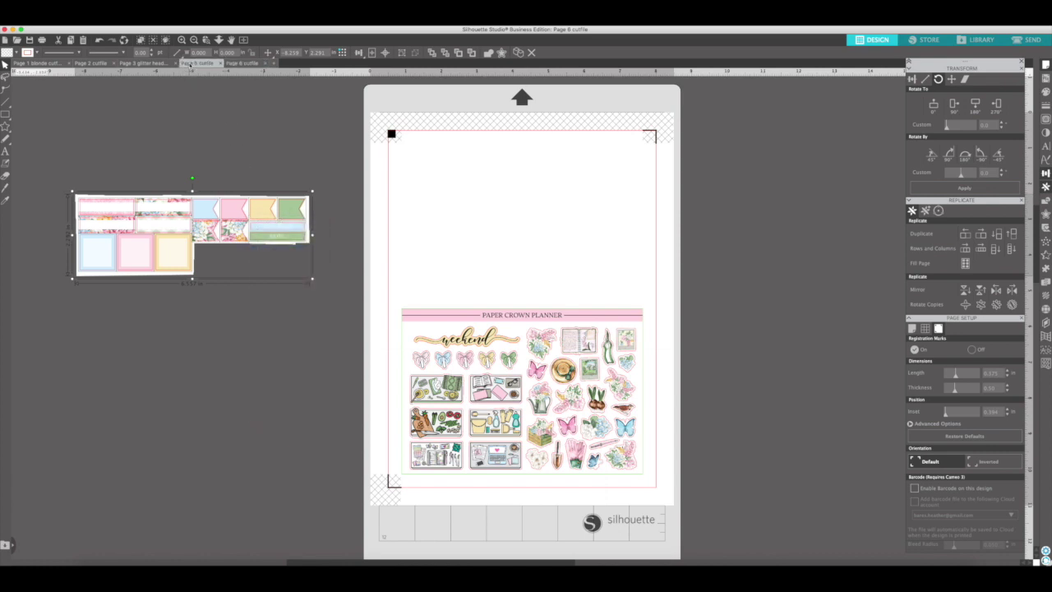
left_click(189, 63)
left_click(152, 65)
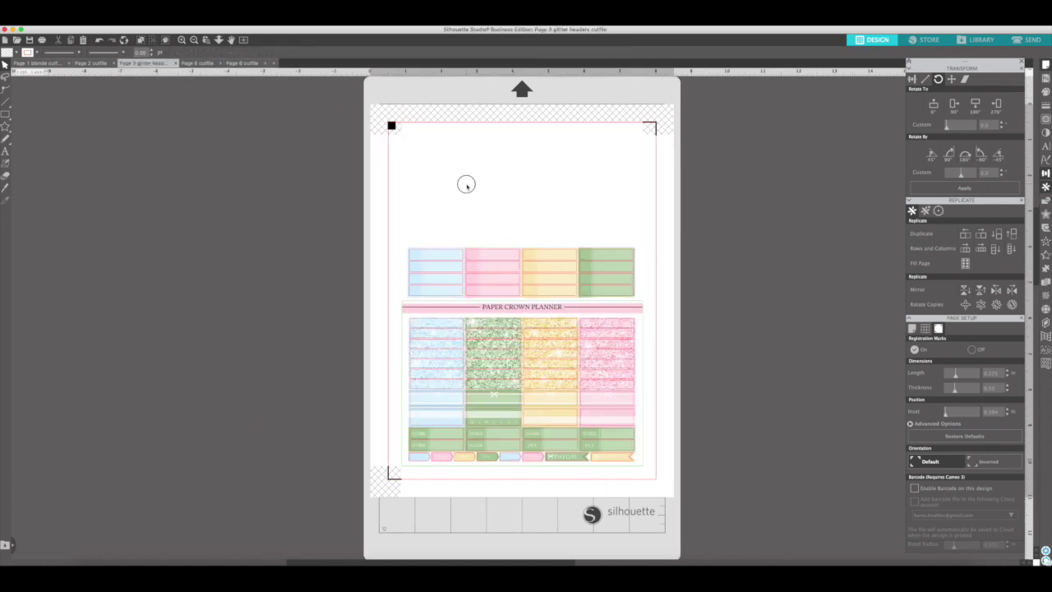
right_click(466, 184)
left_click(477, 222)
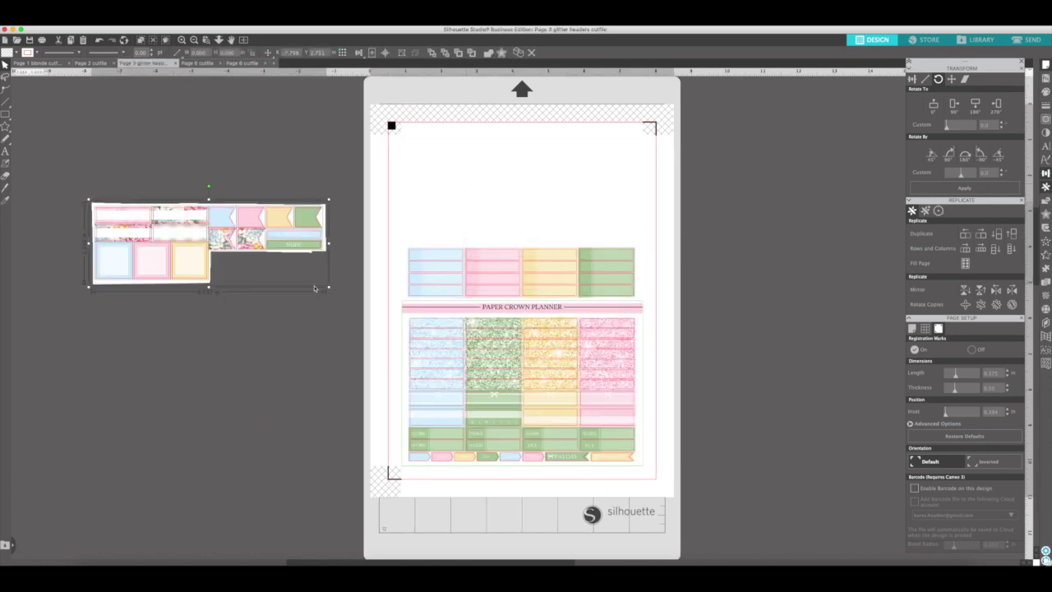
Move the pasted sticker block onto the mat, into the blank area directly above the blue, pink, yellow and green label rows
left_click_drag(160, 275, 209, 242)
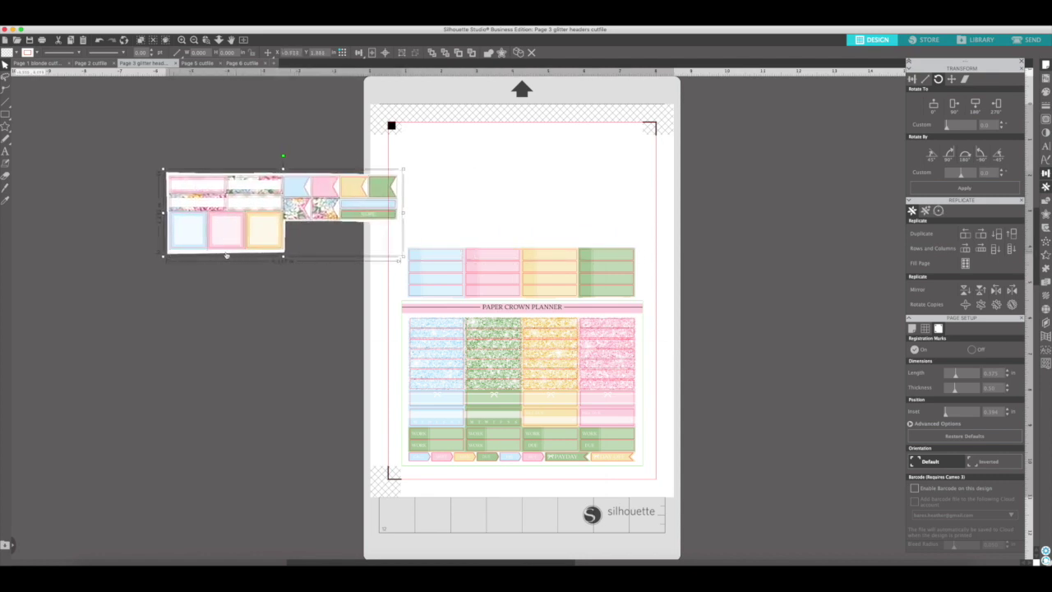
left_click_drag(235, 200, 476, 203)
left_click_drag(476, 202, 476, 193)
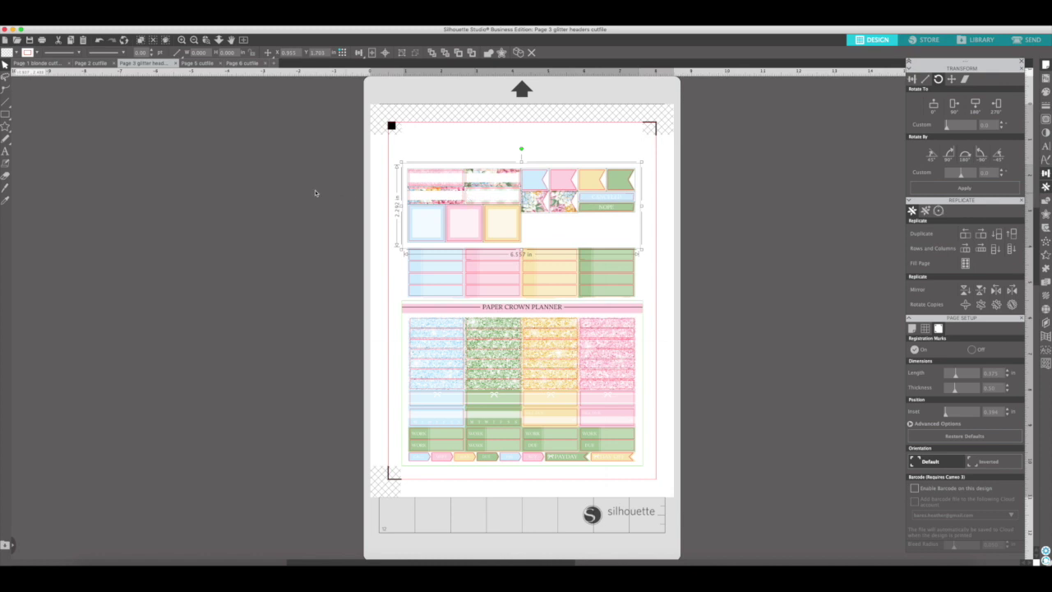
left_click(277, 188)
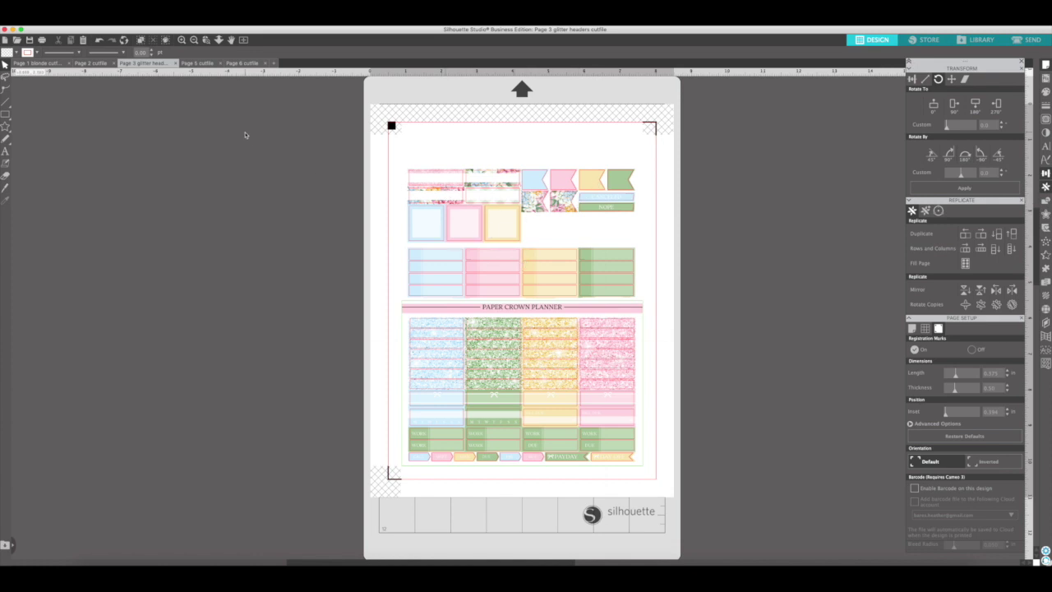
Close the Page 6 and Page 5 cutfiles without saving their changes
left_click(232, 64)
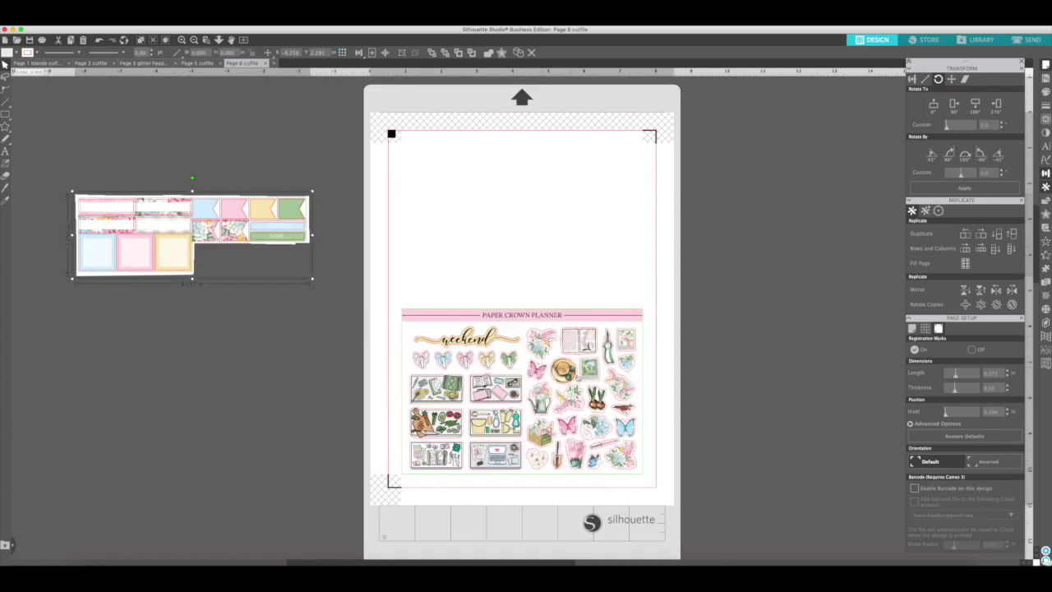
left_click(269, 64)
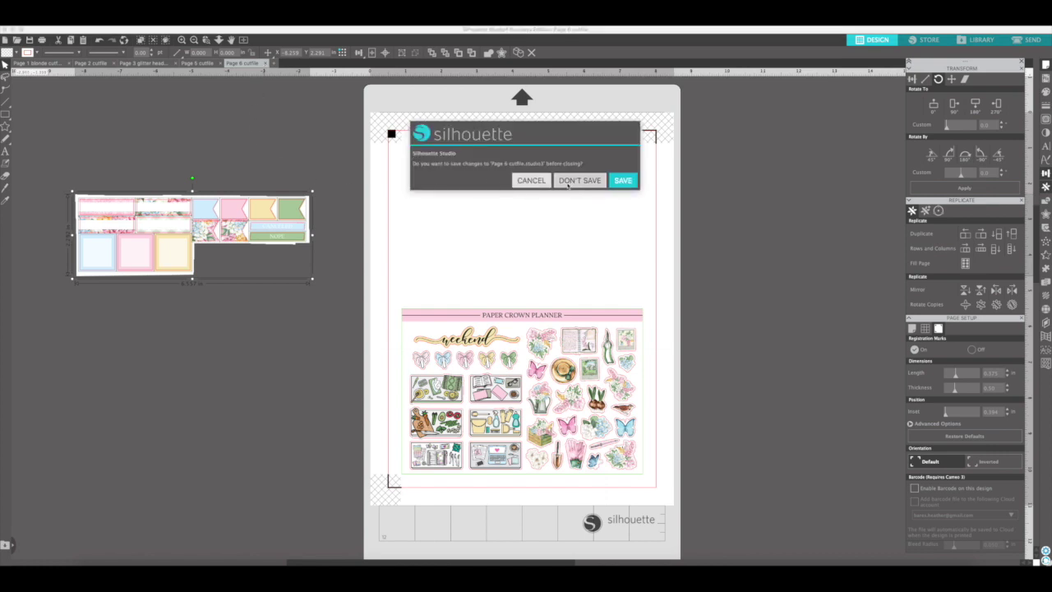
left_click(570, 180)
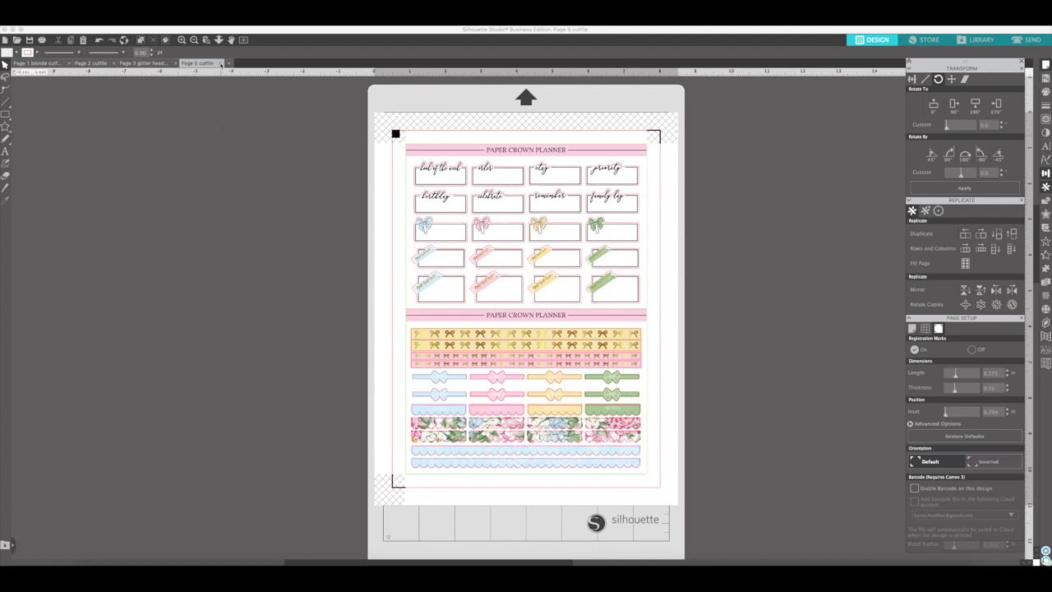
left_click(221, 63)
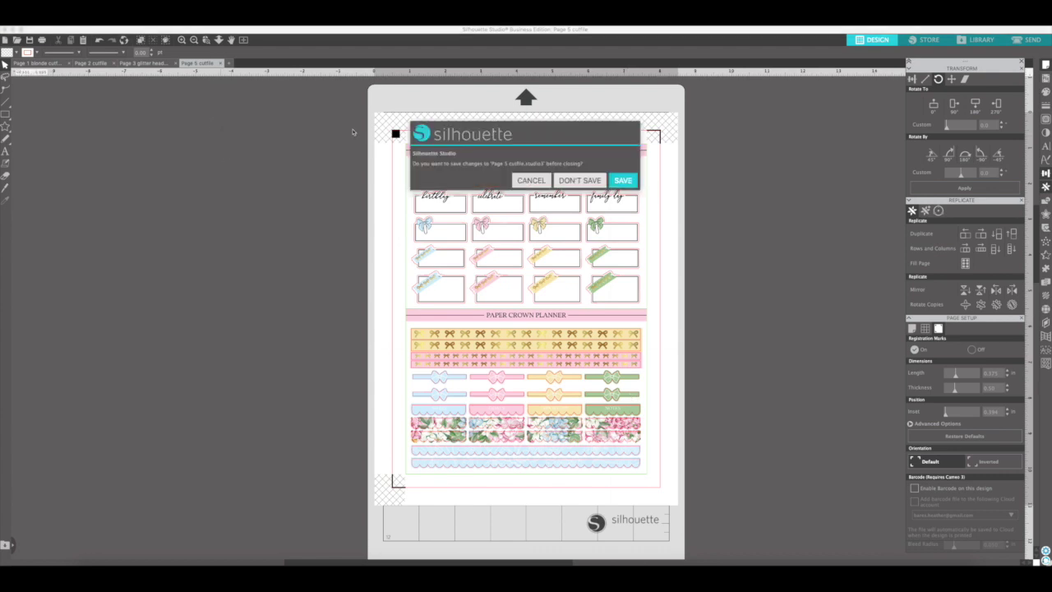
left_click(568, 180)
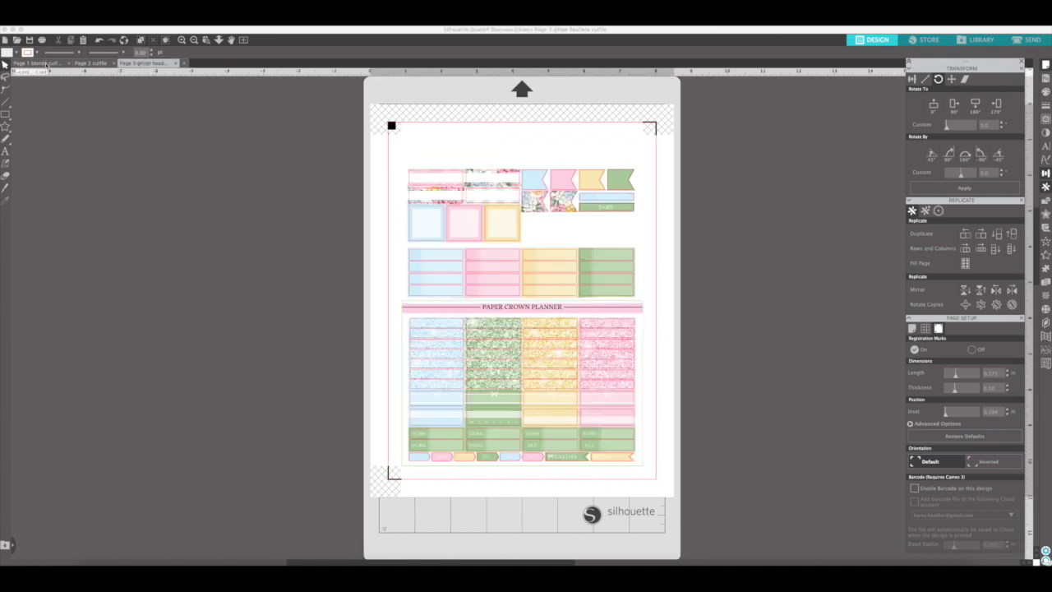
Review the remaining Page 1 blonde, Page 2 and Page 3 glitter headers cutfiles in turn
left_click(46, 64)
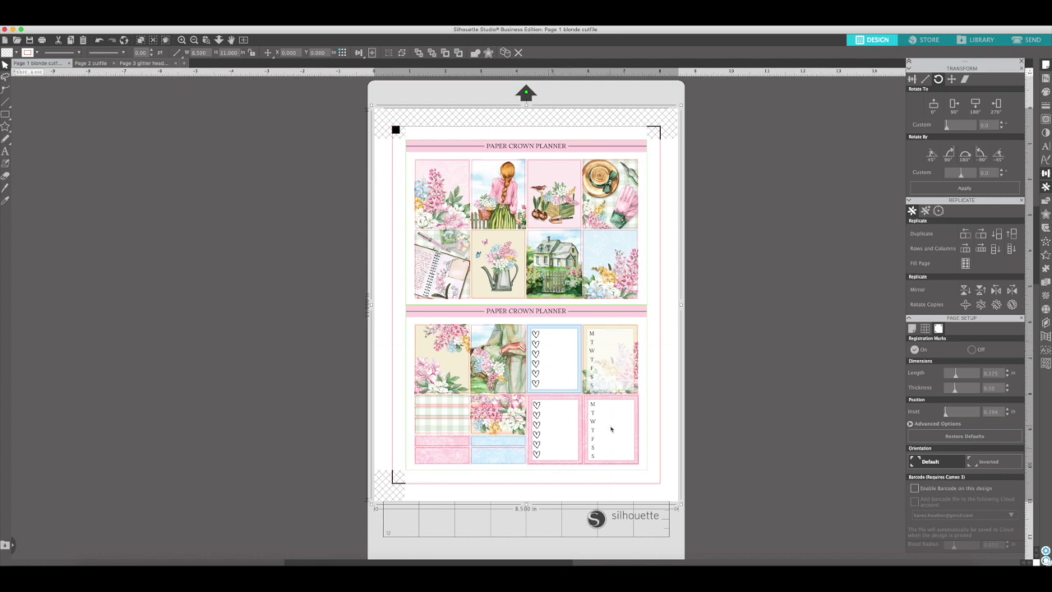
left_click(93, 64)
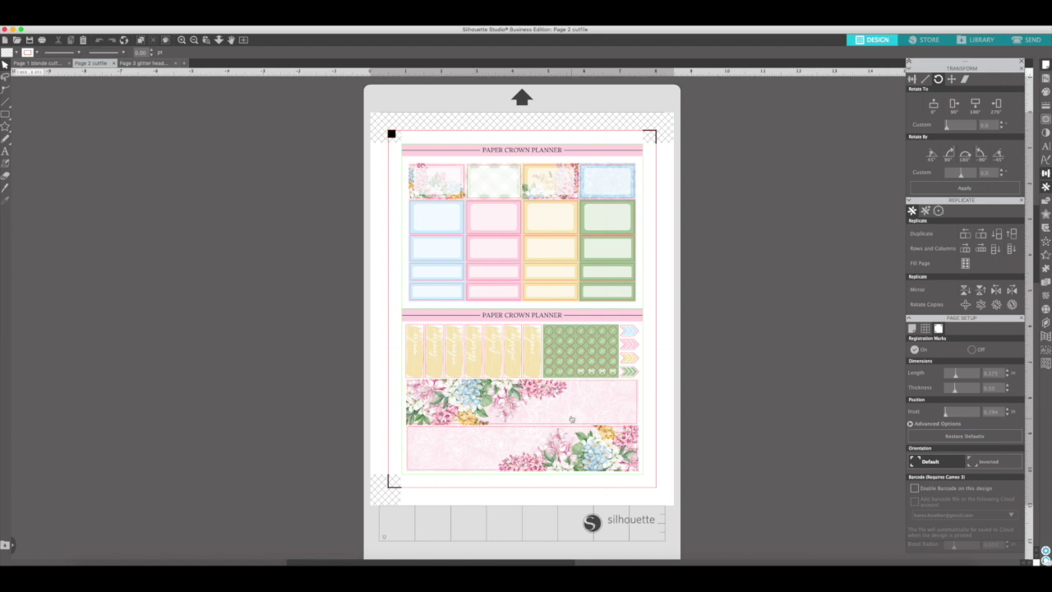
left_click(156, 63)
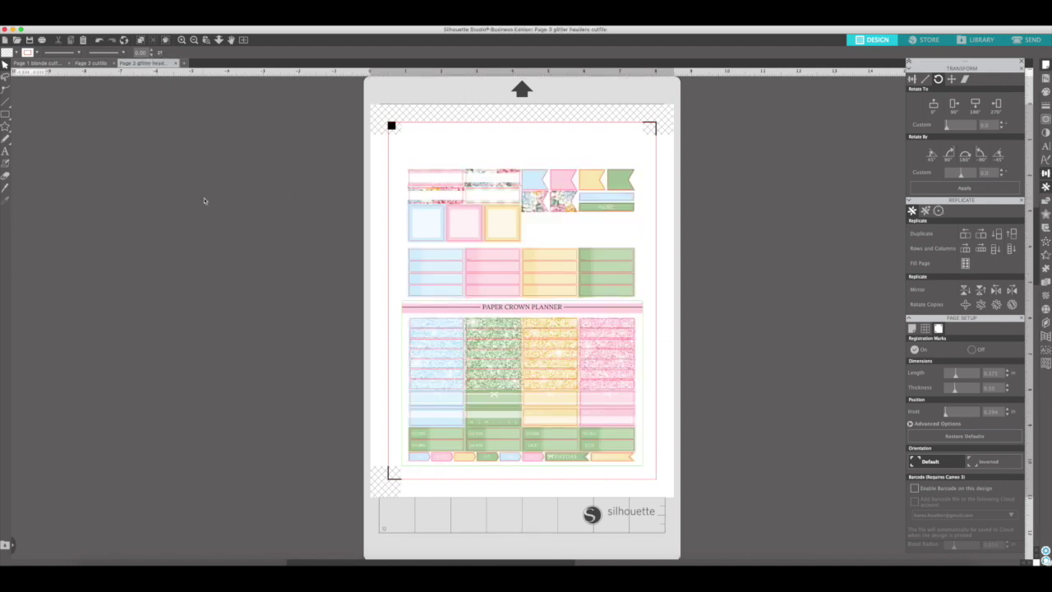